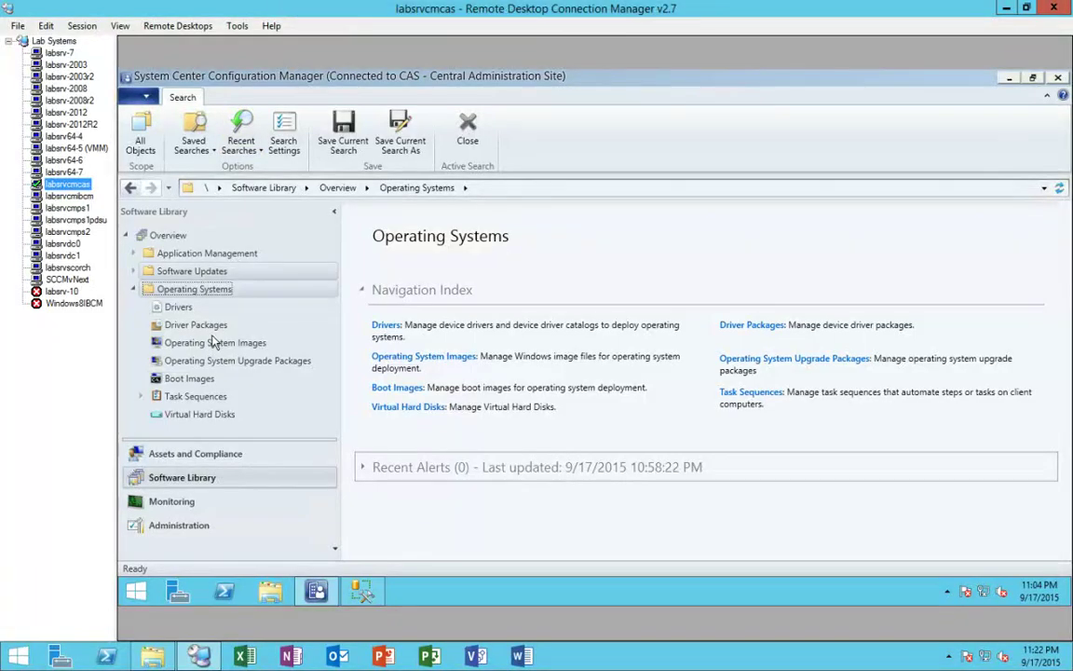
click(233, 397)
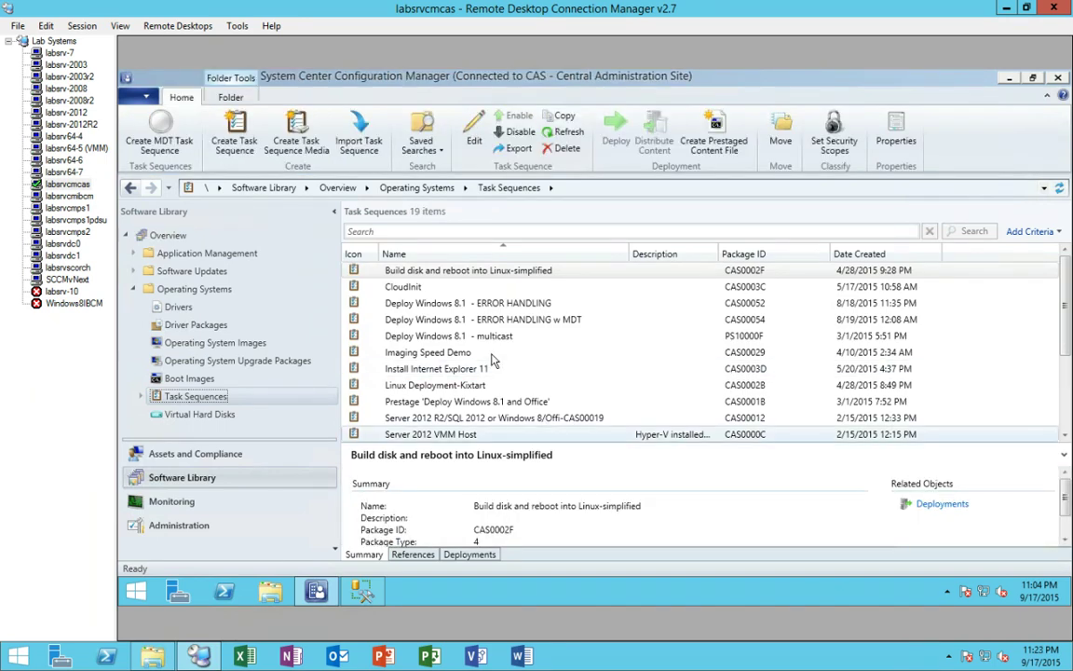
scroll(493, 363, down, 2)
click(491, 384)
scroll(484, 419, down, 1)
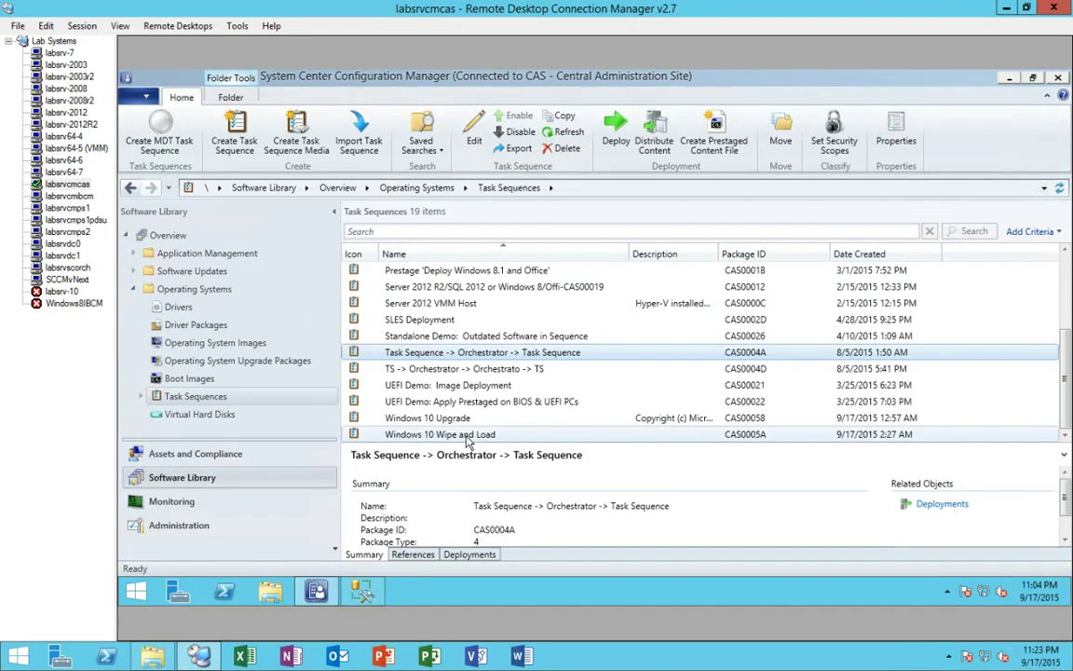
click(468, 438)
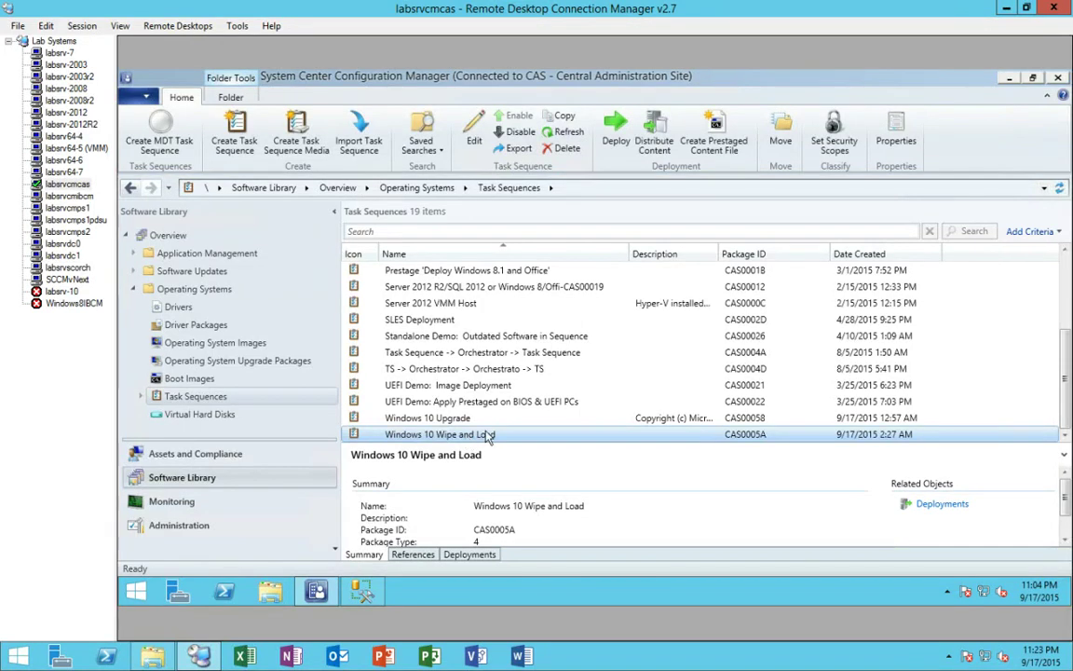
right_click(470, 438)
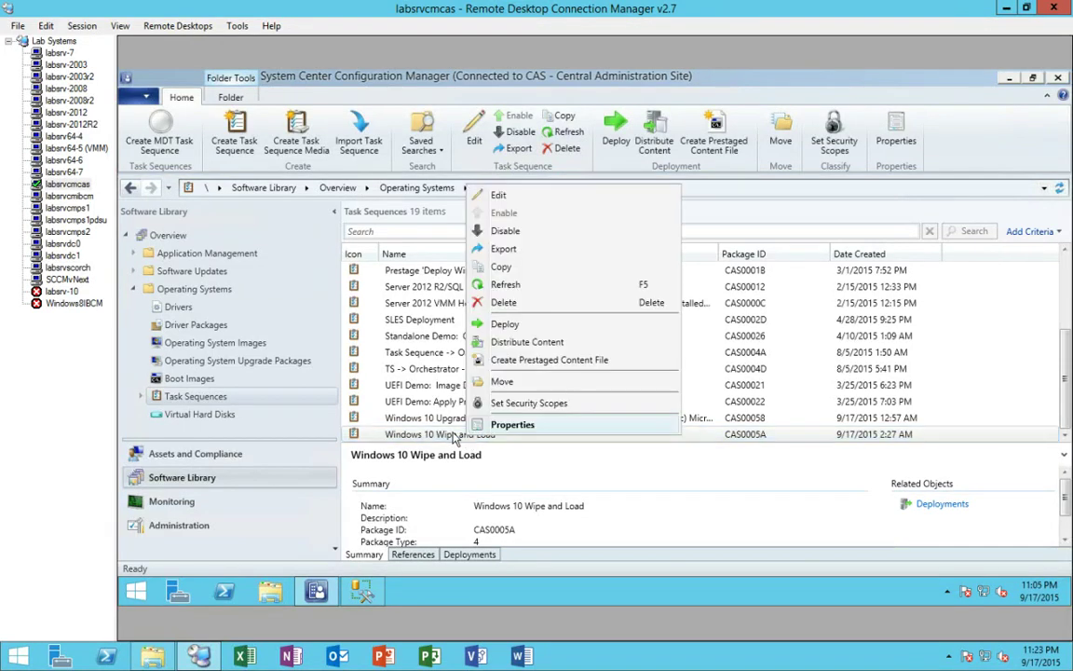
click(492, 427)
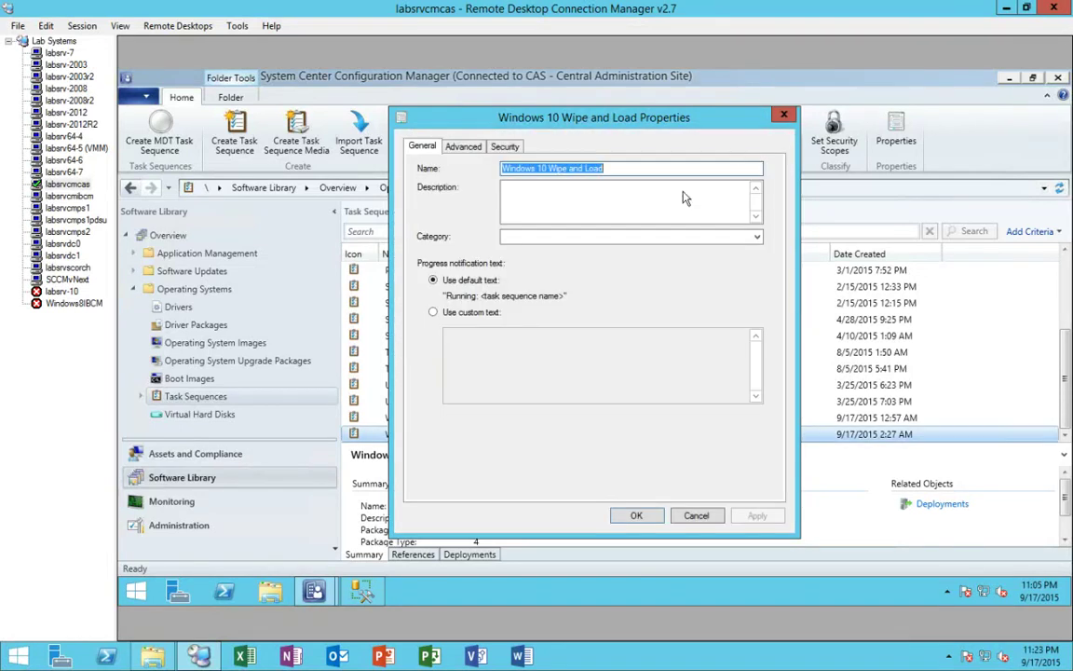
key(Escape)
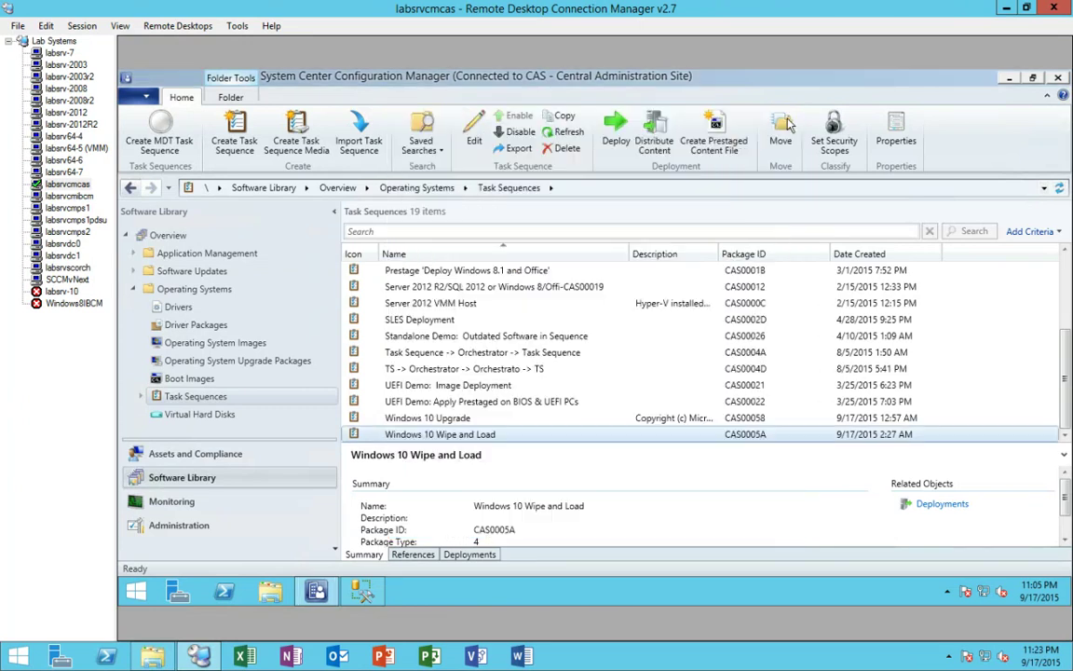
click(458, 436)
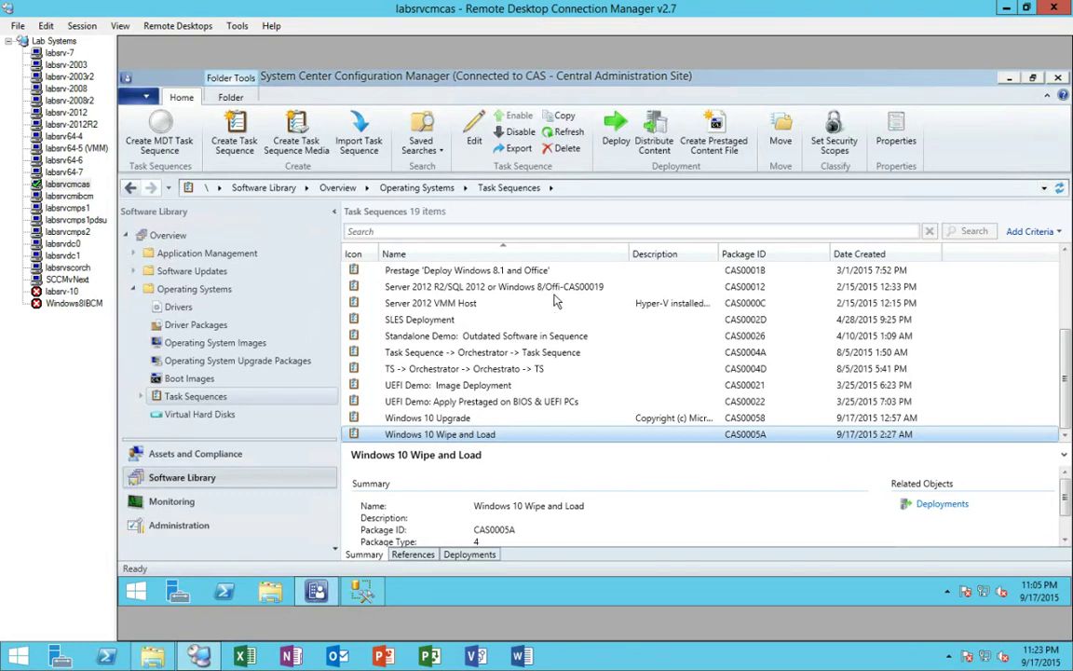
right_click(500, 267)
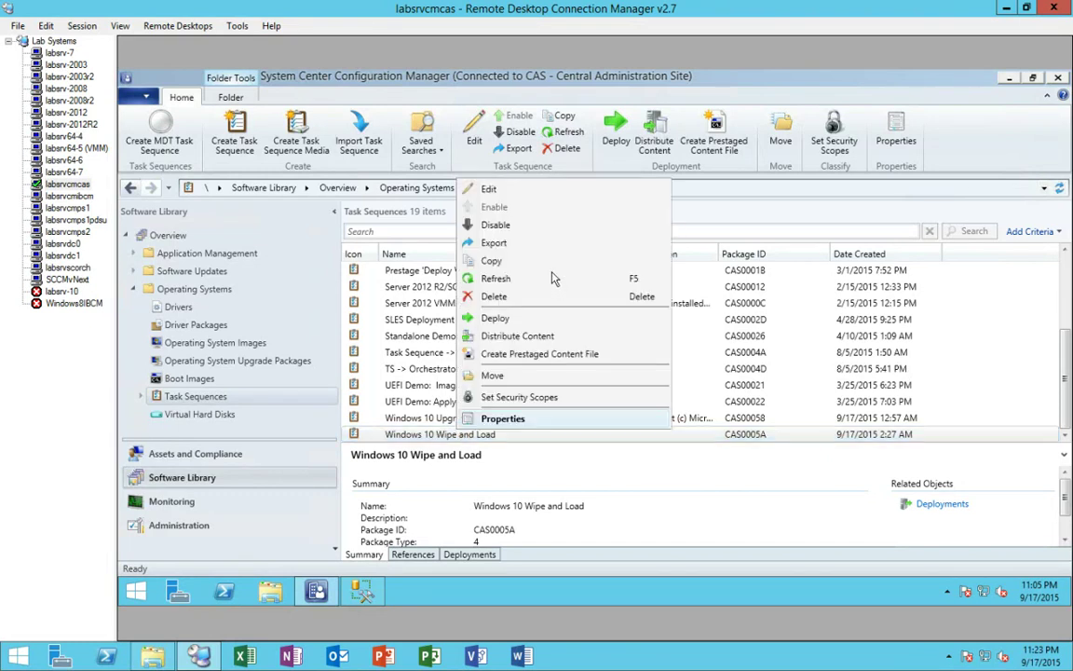
click(494, 190)
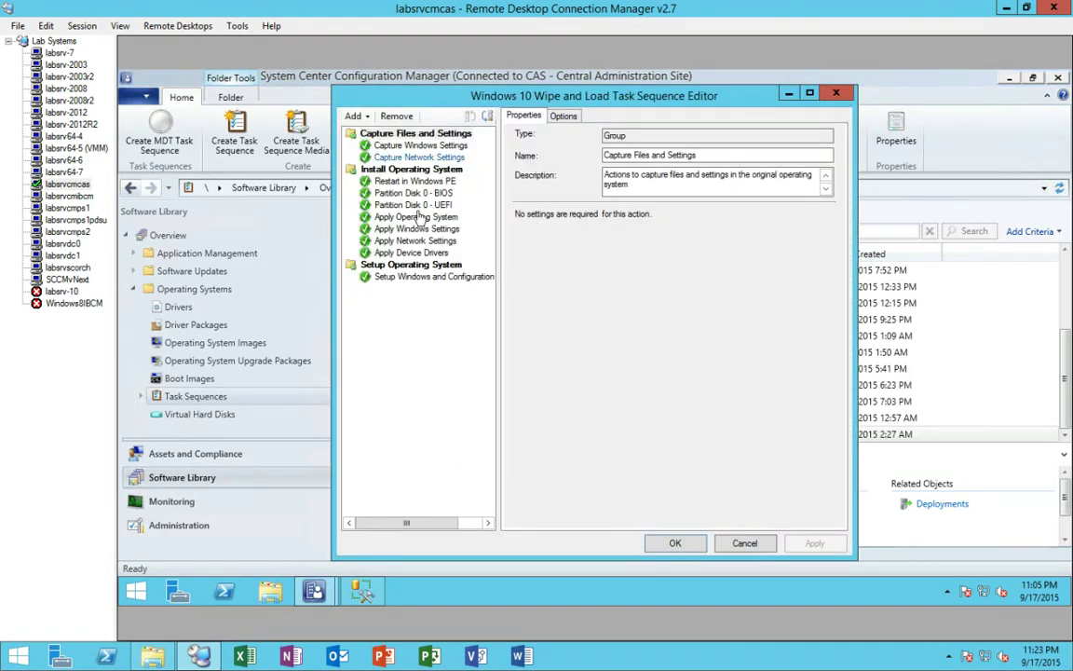
click(421, 217)
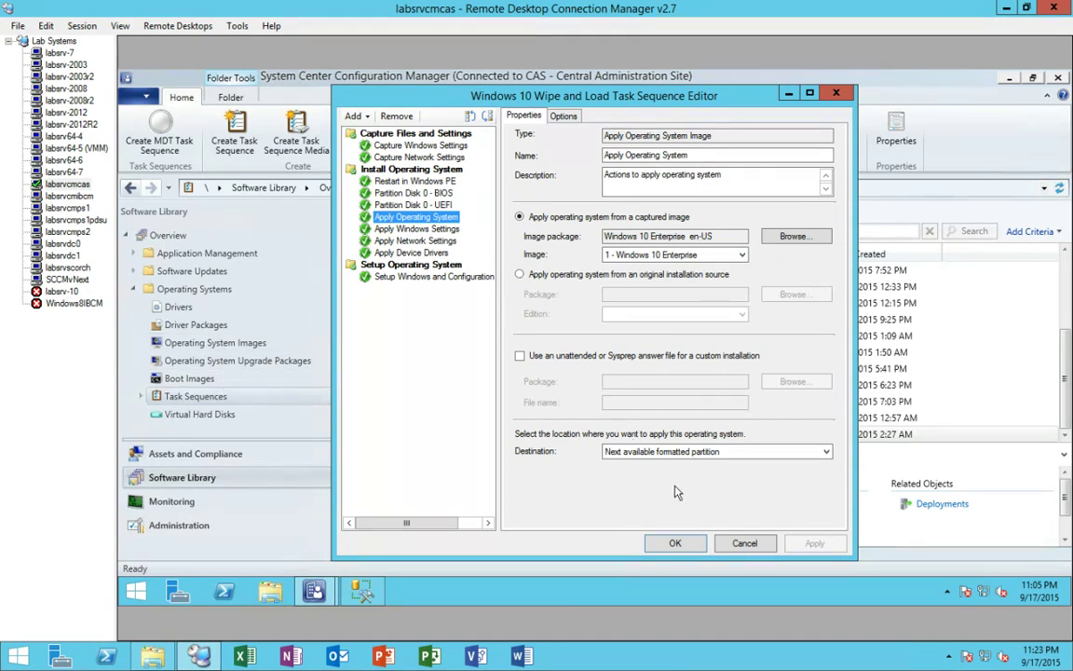
click(744, 550)
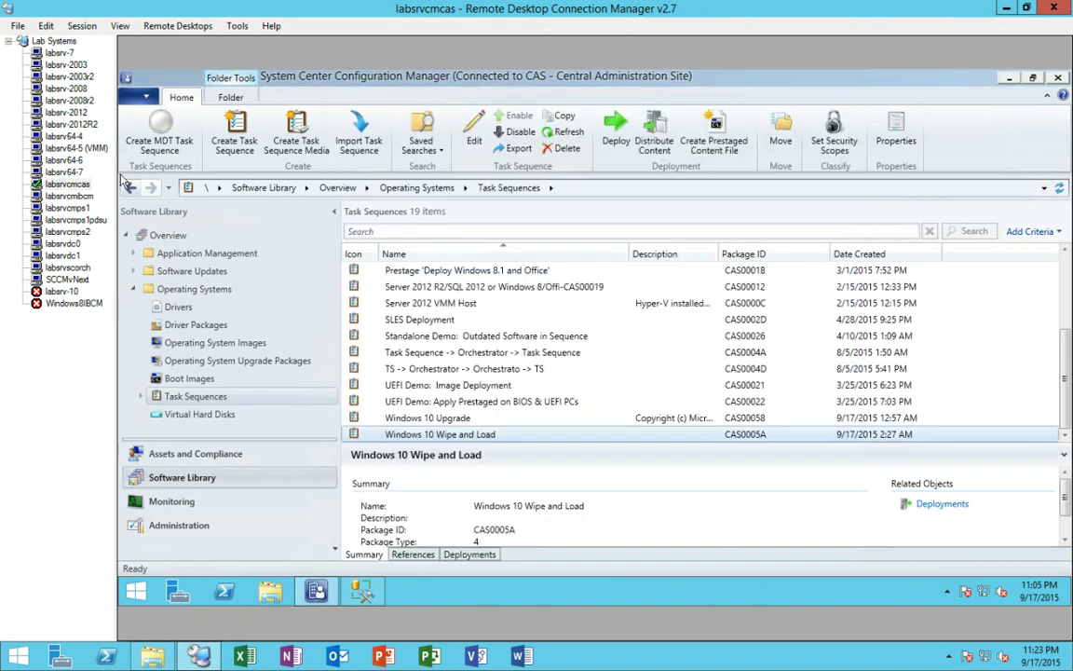
- On SCCMvNext, inspect the Windows 10 Wipe and Load sequence's Apply Operating System step, unchanged
click(67, 279)
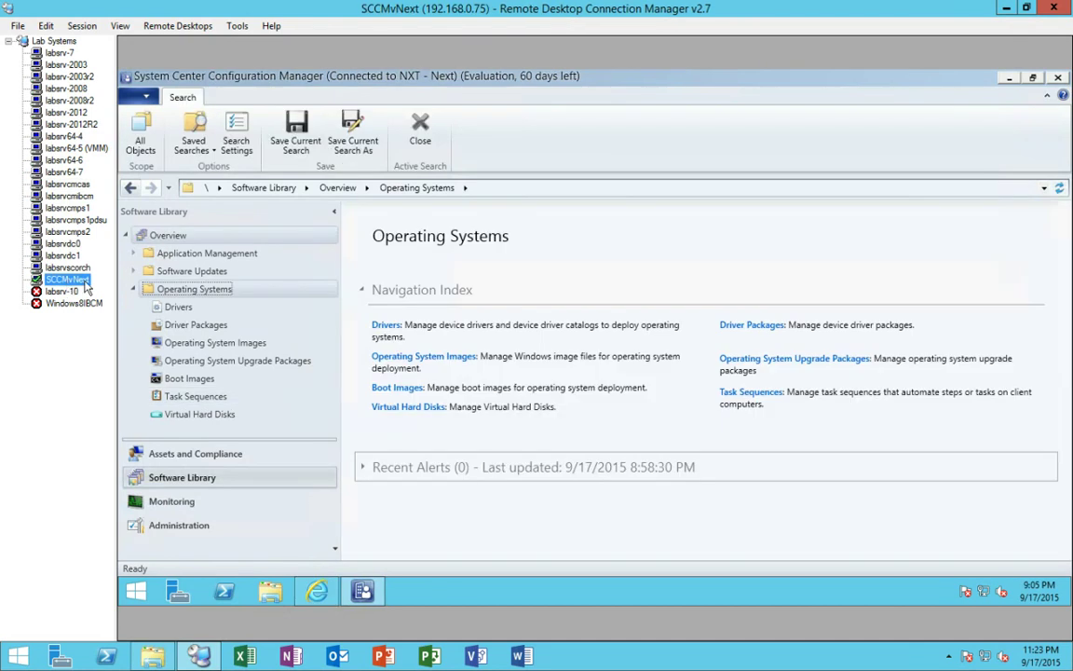
click(197, 396)
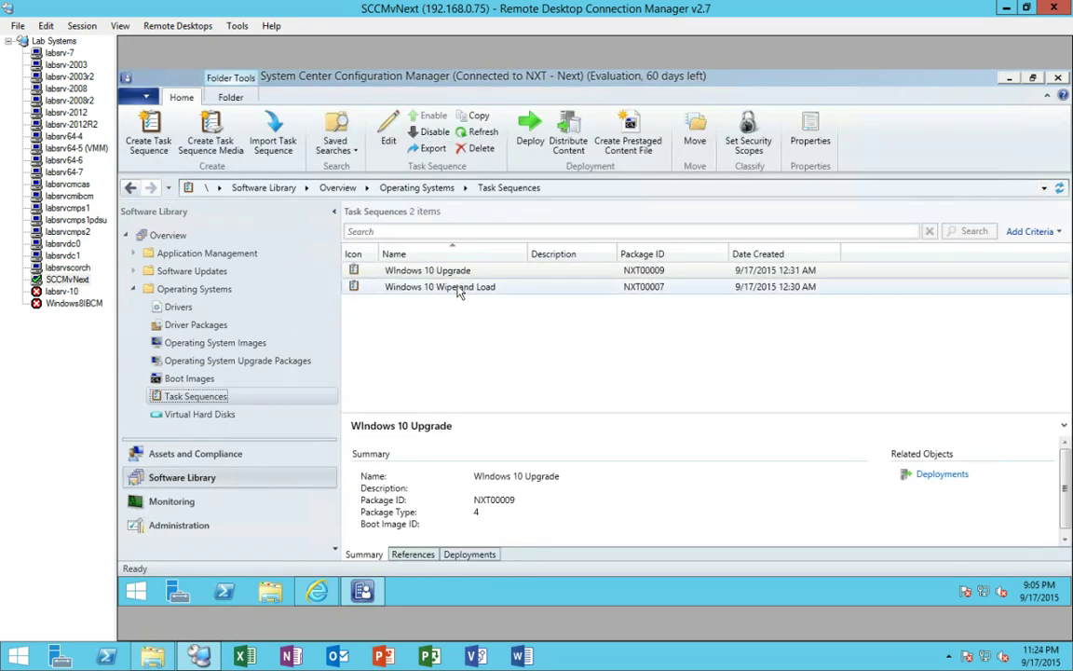
click(457, 289)
right_click(457, 288)
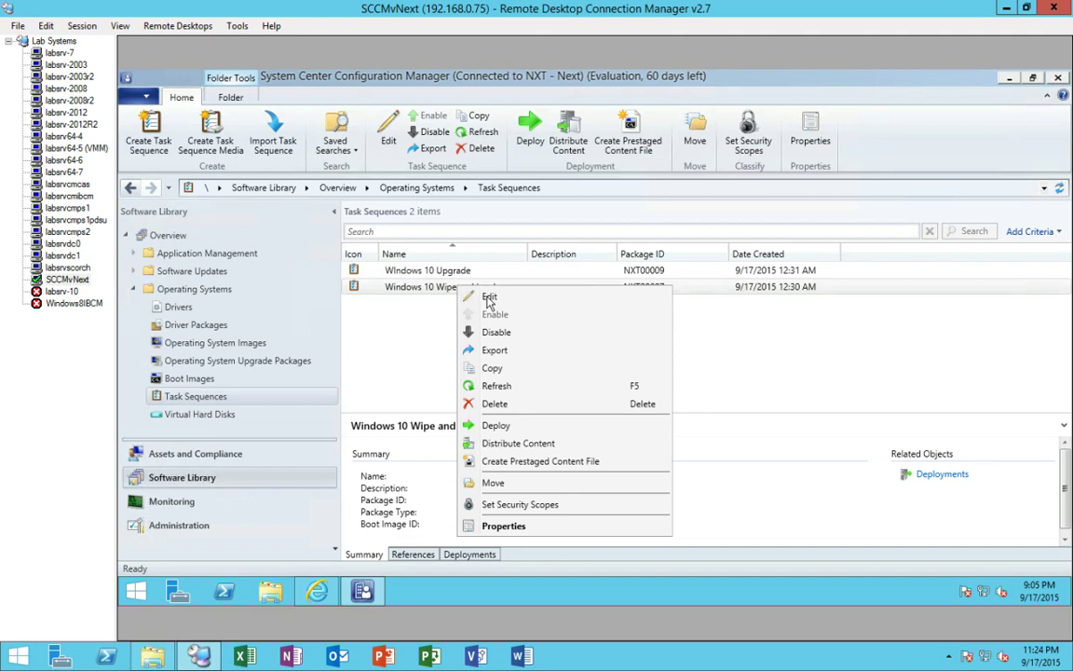
click(489, 298)
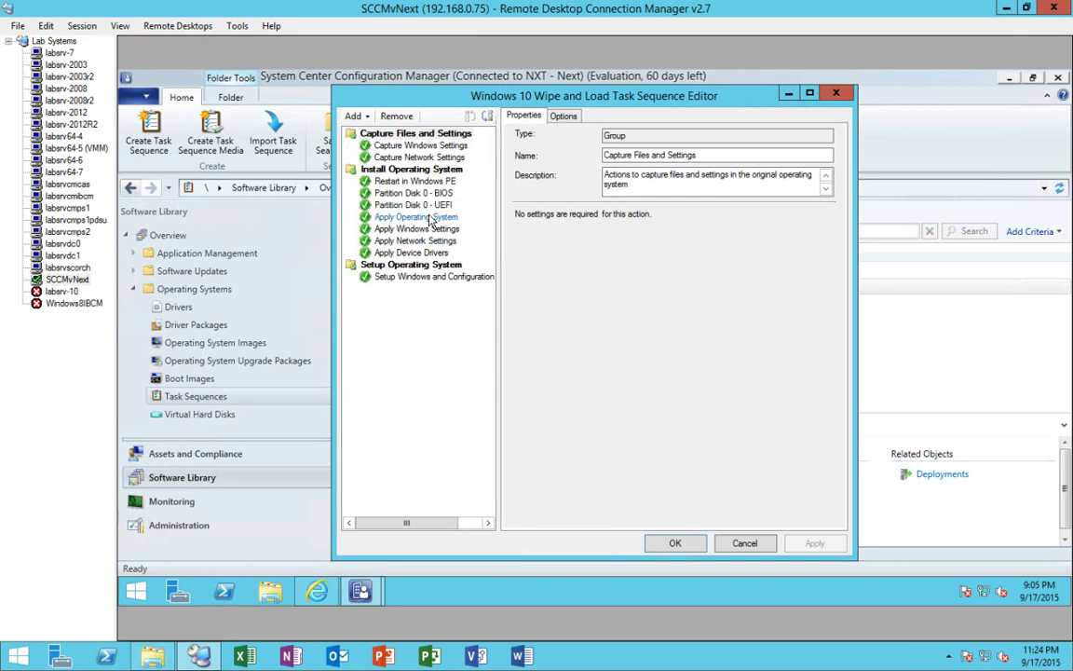
click(434, 218)
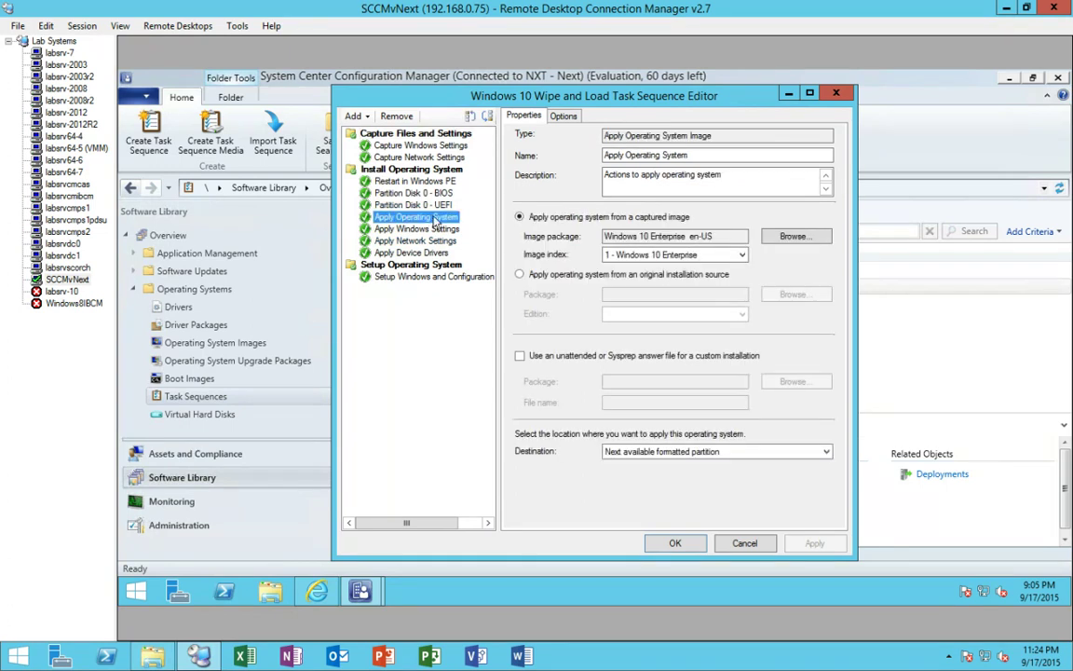
click(837, 94)
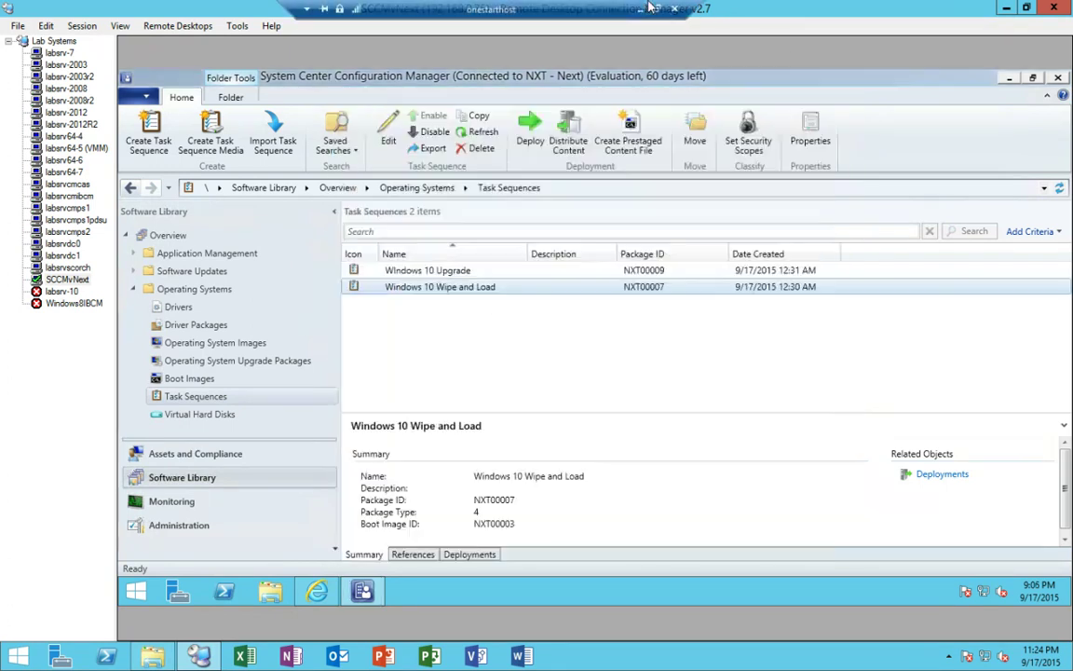
- Minimise the remote session to present the Imaging Options slide
click(639, 8)
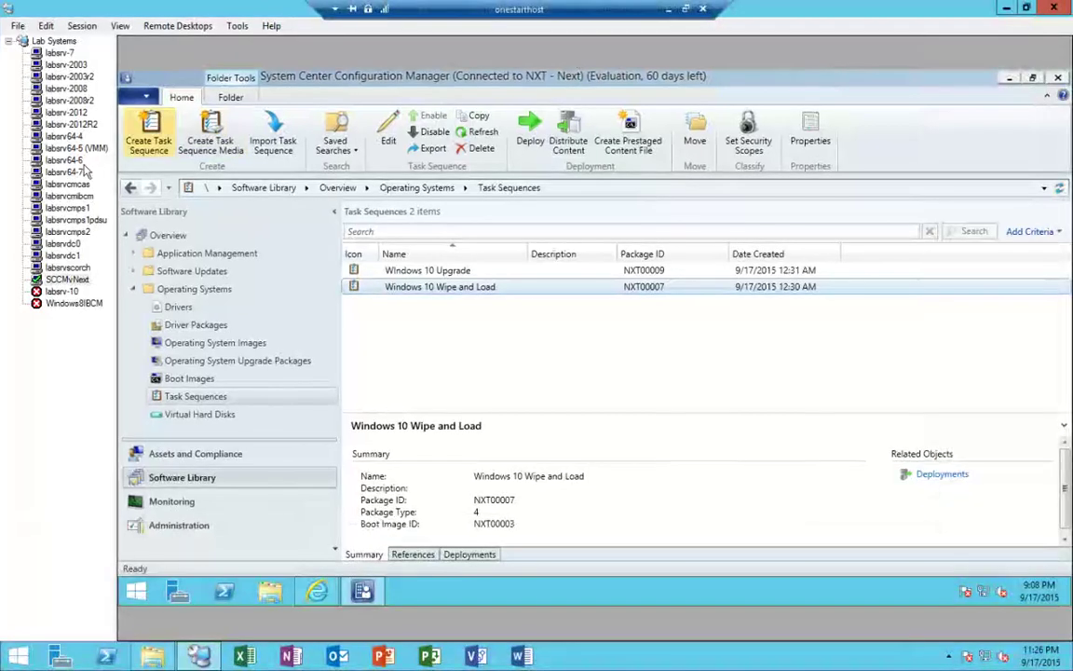
- On the labsrvcmcas console, open the Windows 10 Upgrade task sequence for editing
click(74, 184)
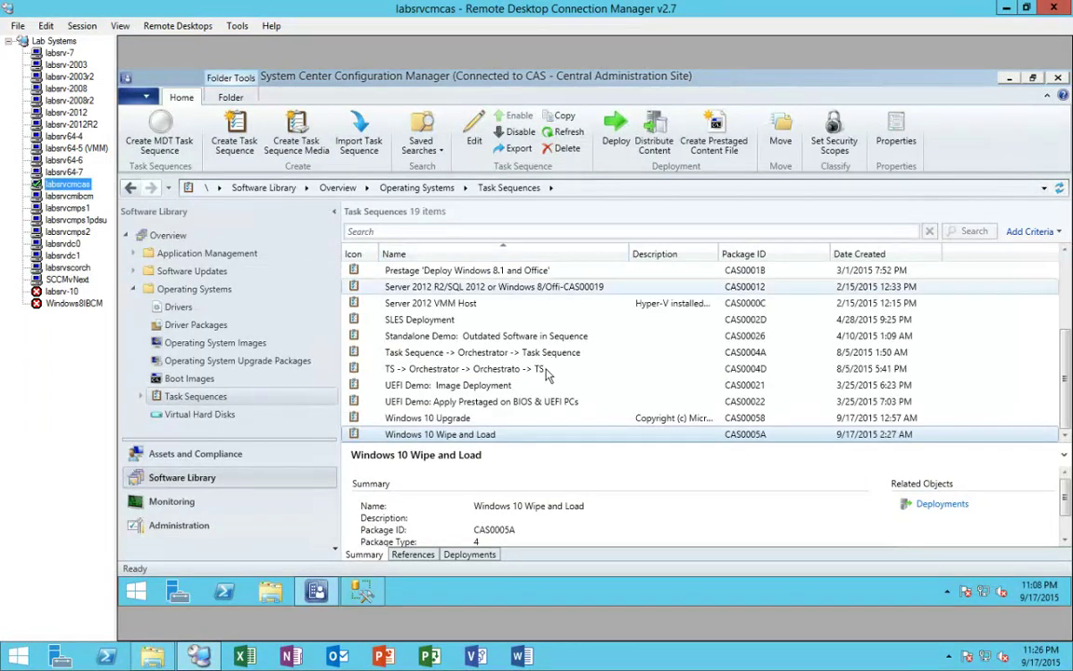
click(468, 421)
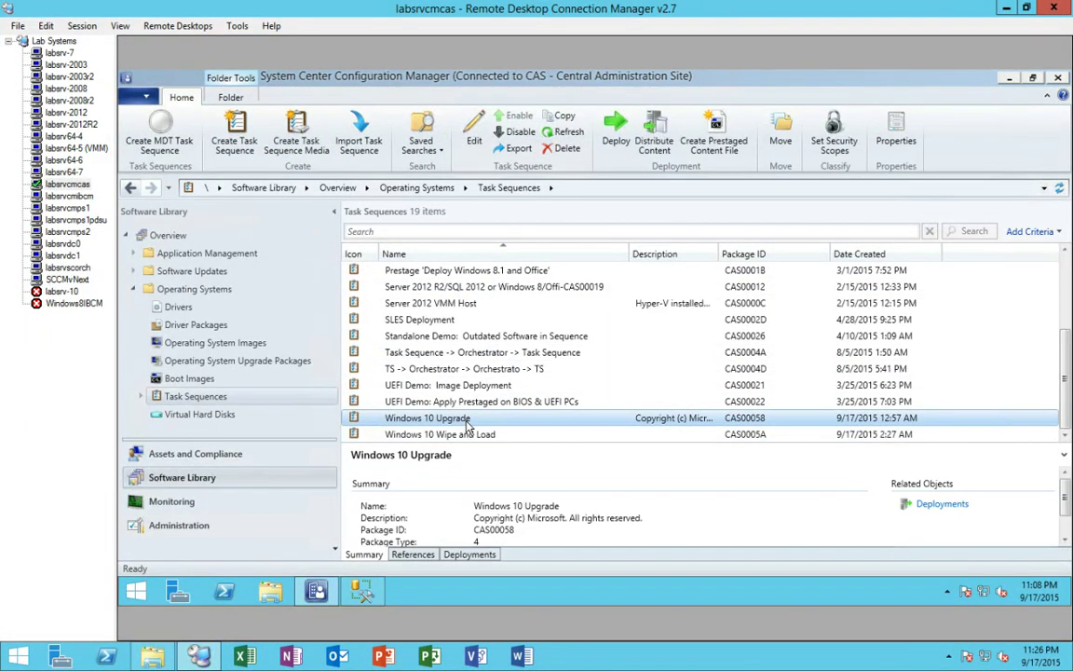
right_click(467, 424)
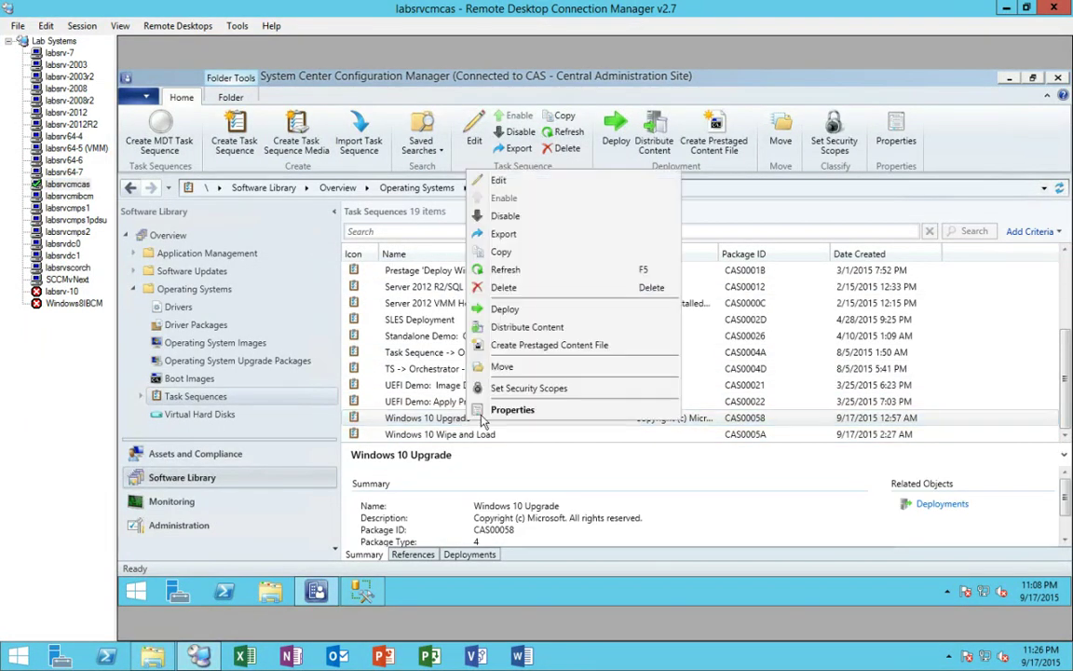
click(507, 181)
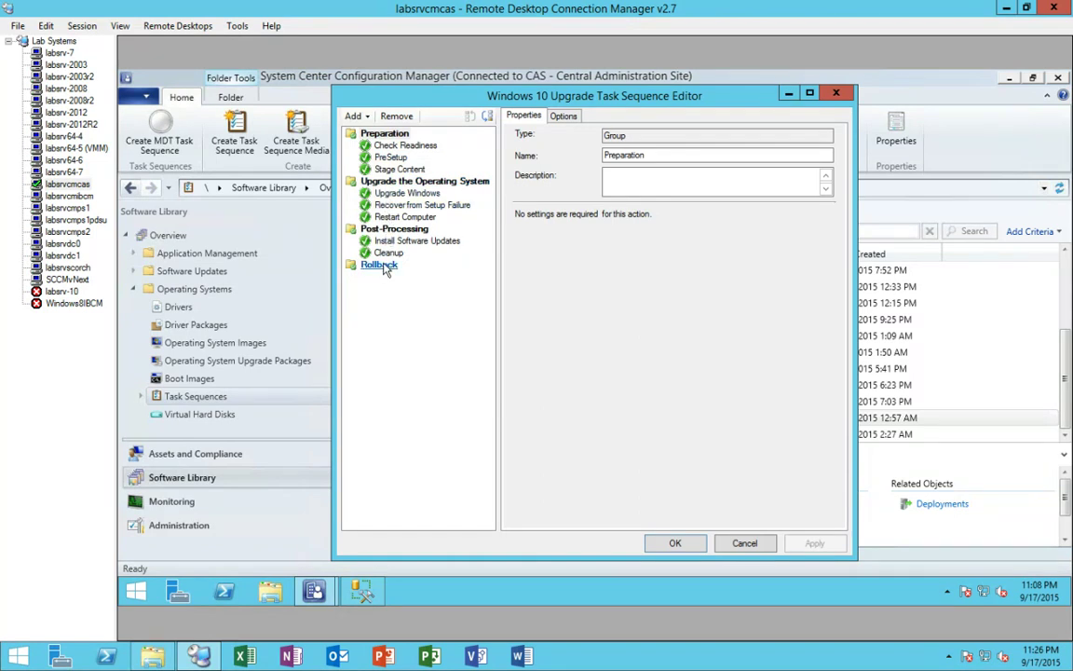
- Review each Windows 10 Upgrade step, from Check Readiness through Restart Computer and Install Software Updates
click(401, 146)
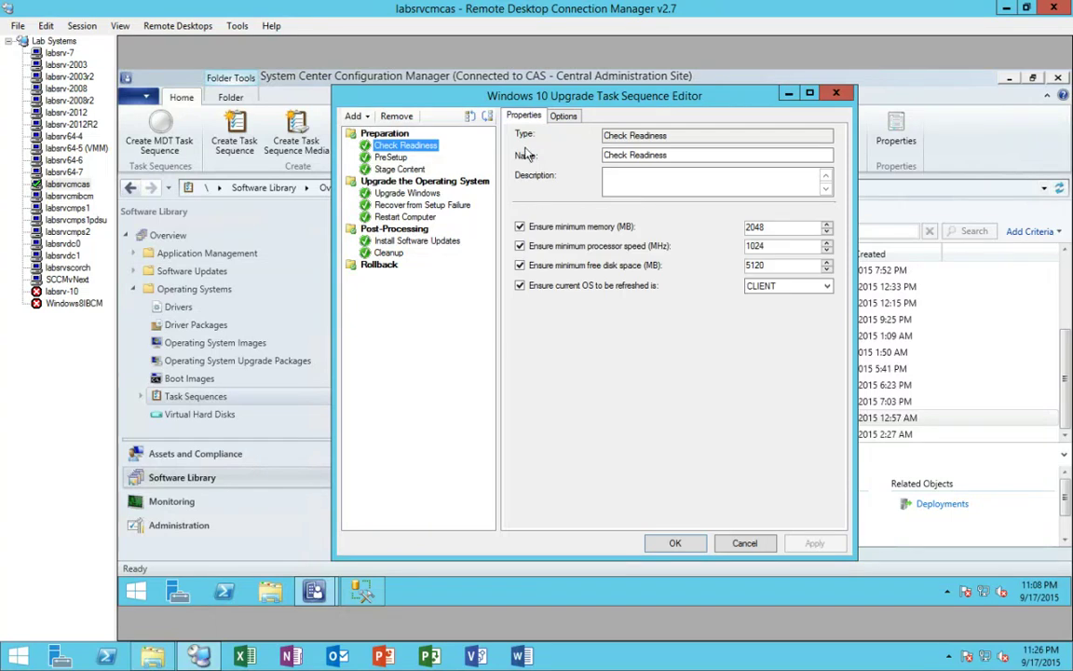
click(390, 158)
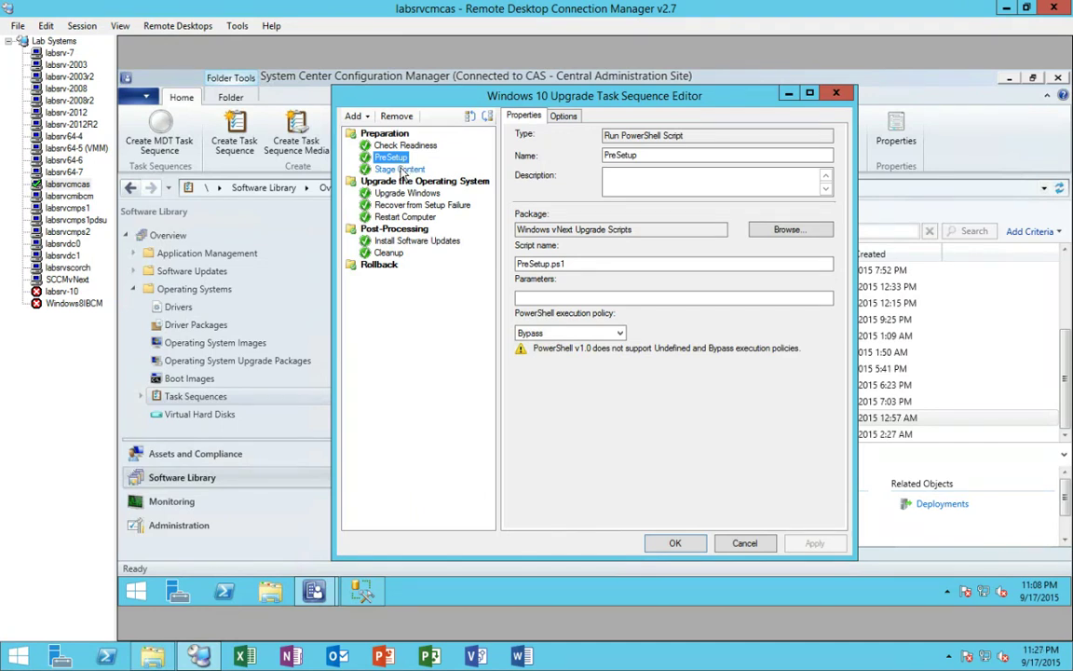
click(401, 169)
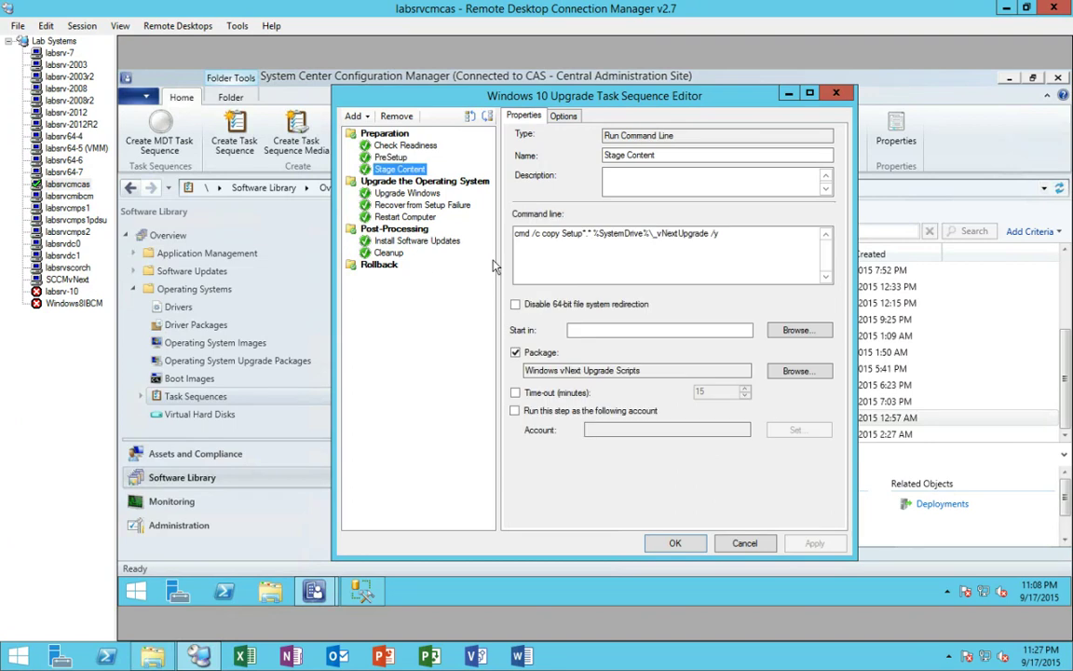
click(407, 193)
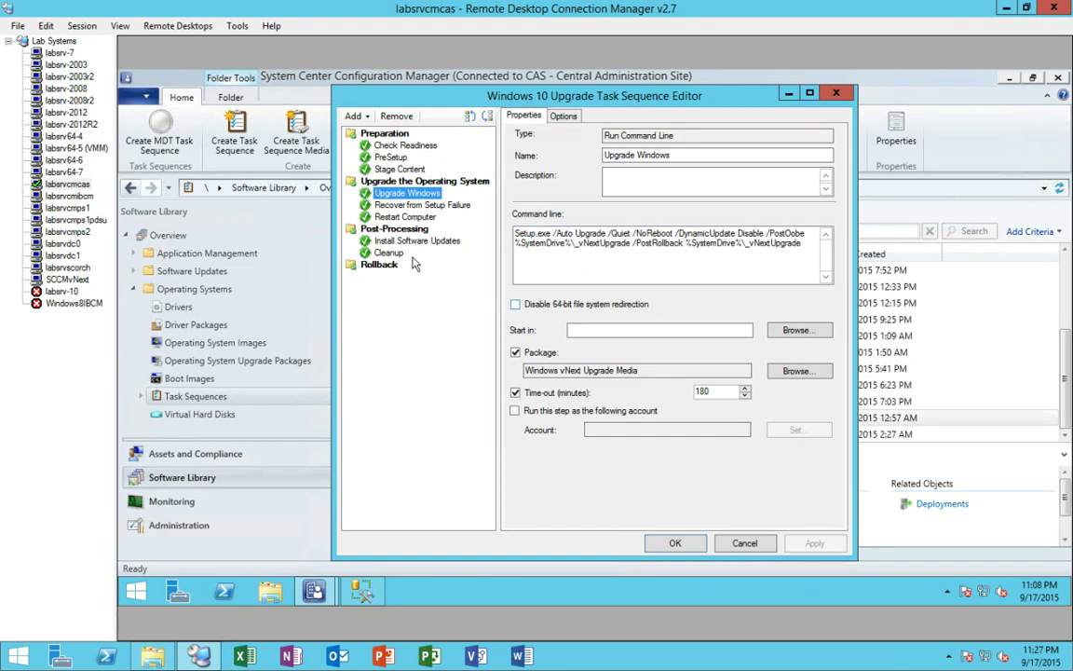
click(410, 205)
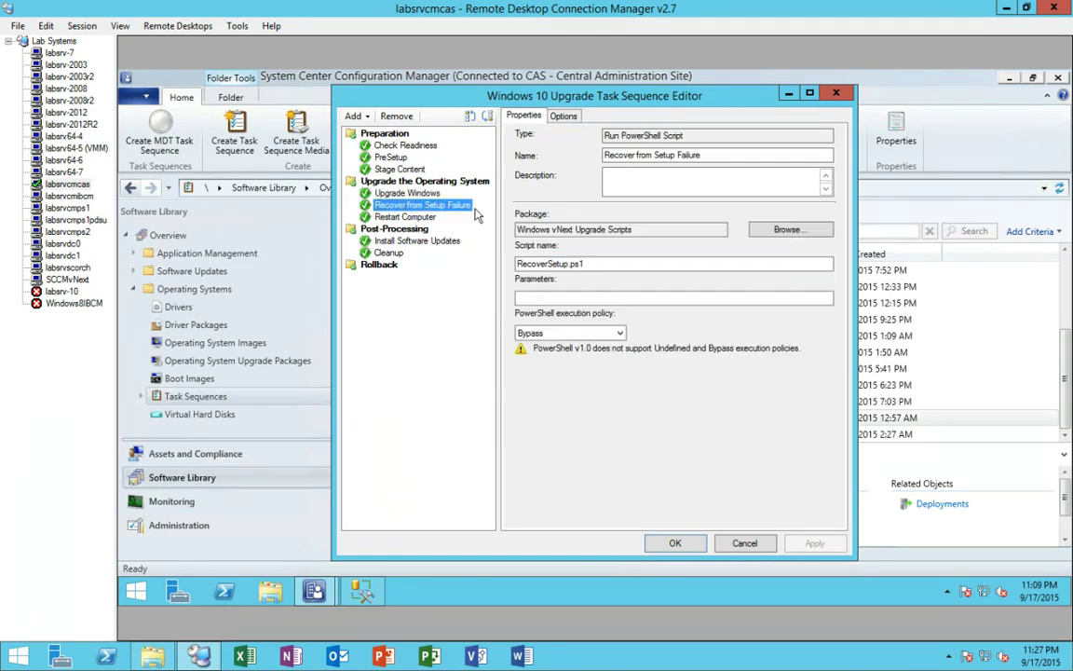
click(423, 218)
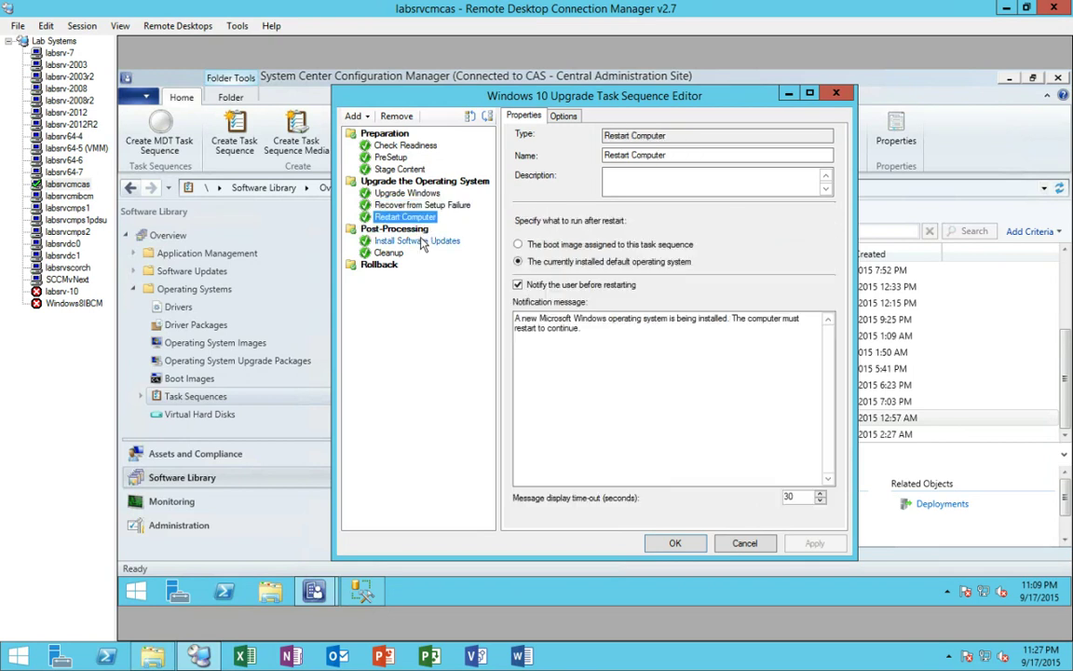
click(396, 240)
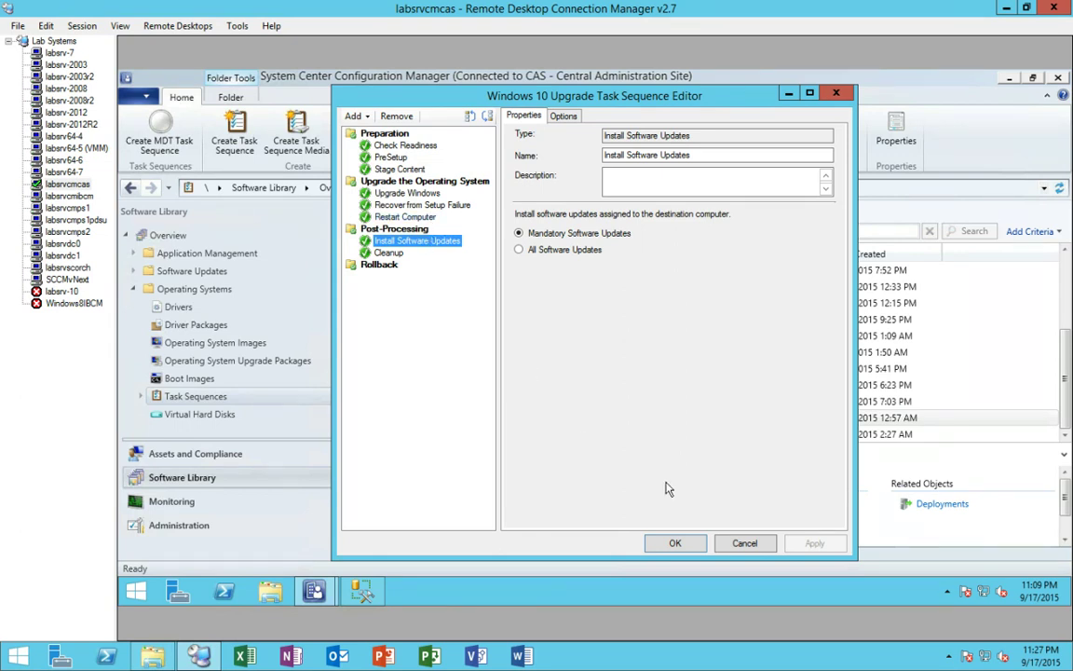
- Close the labsrvcmcas editor and open Windows 10 Upgrade for editing on SCCMvNext
click(744, 545)
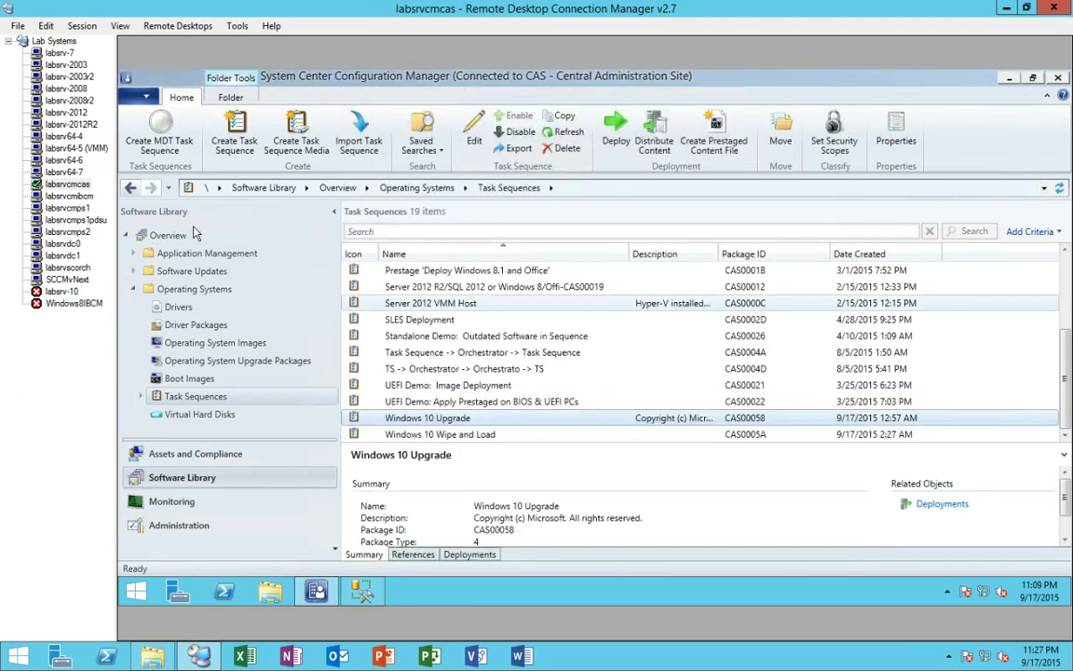
click(86, 279)
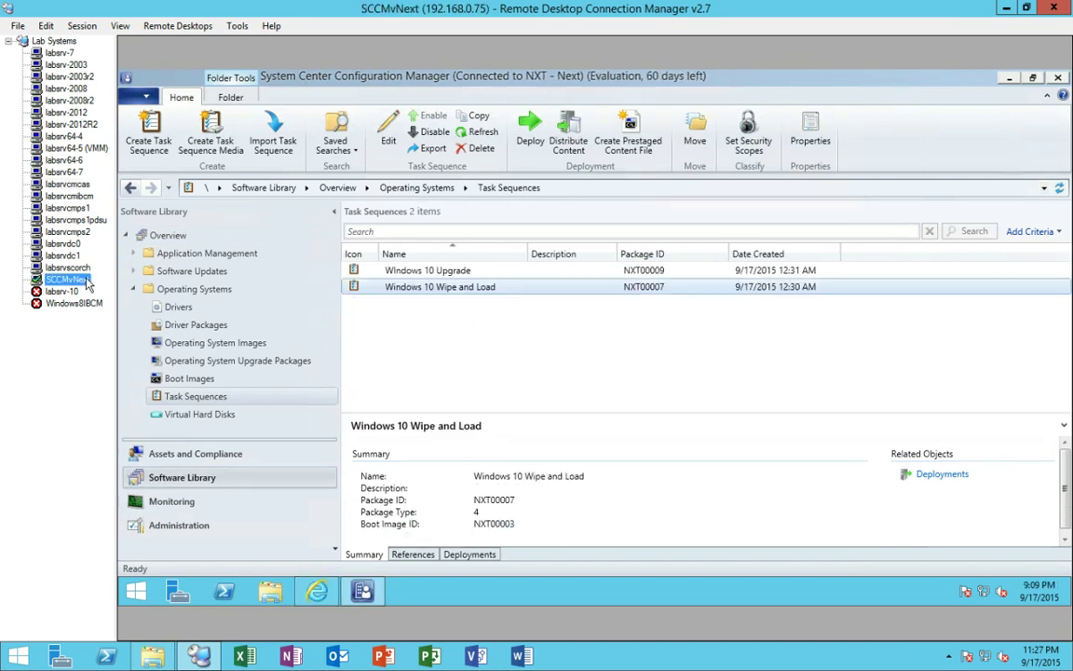
click(420, 276)
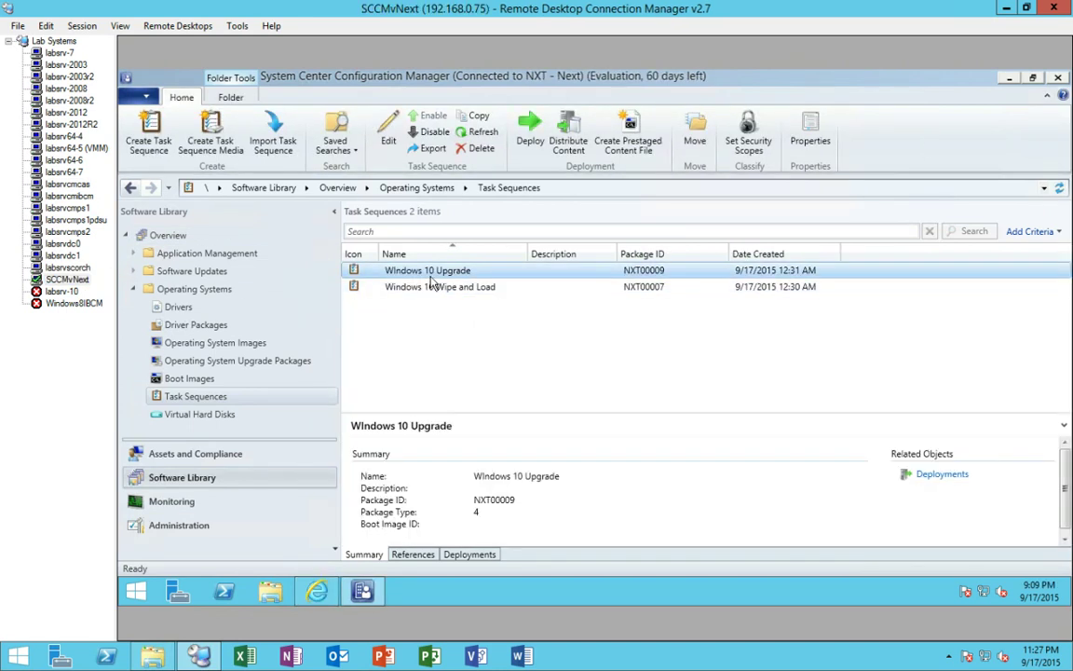
right_click(434, 278)
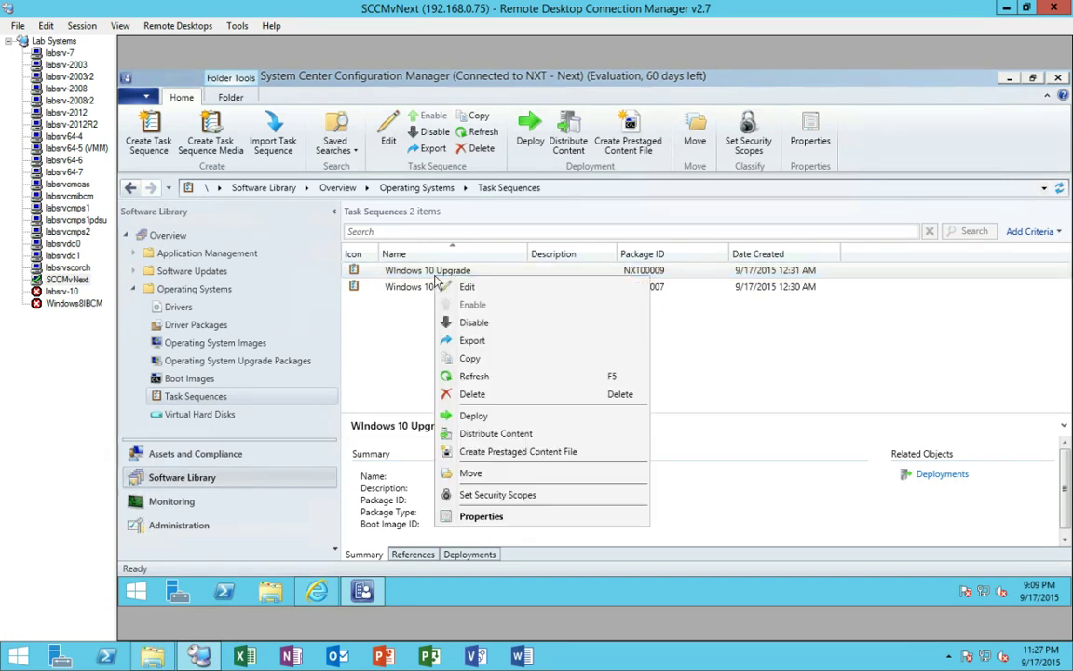
click(470, 290)
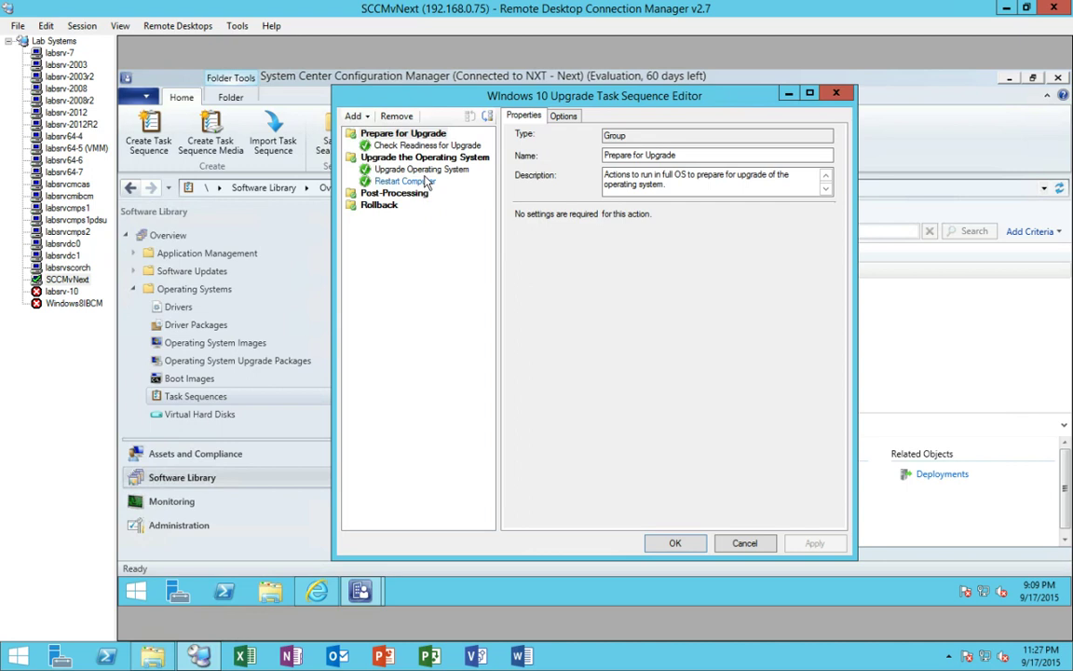
- Browse the addable step types, view the Upgrade Operating System step, and close without saving
click(363, 119)
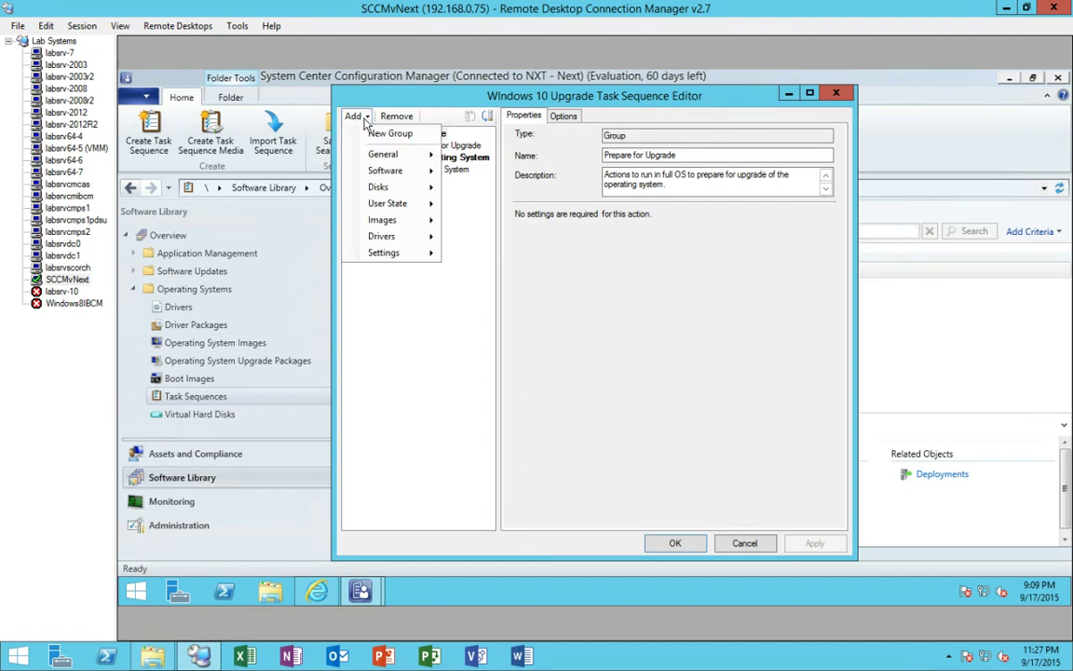
mouse_move(397, 224)
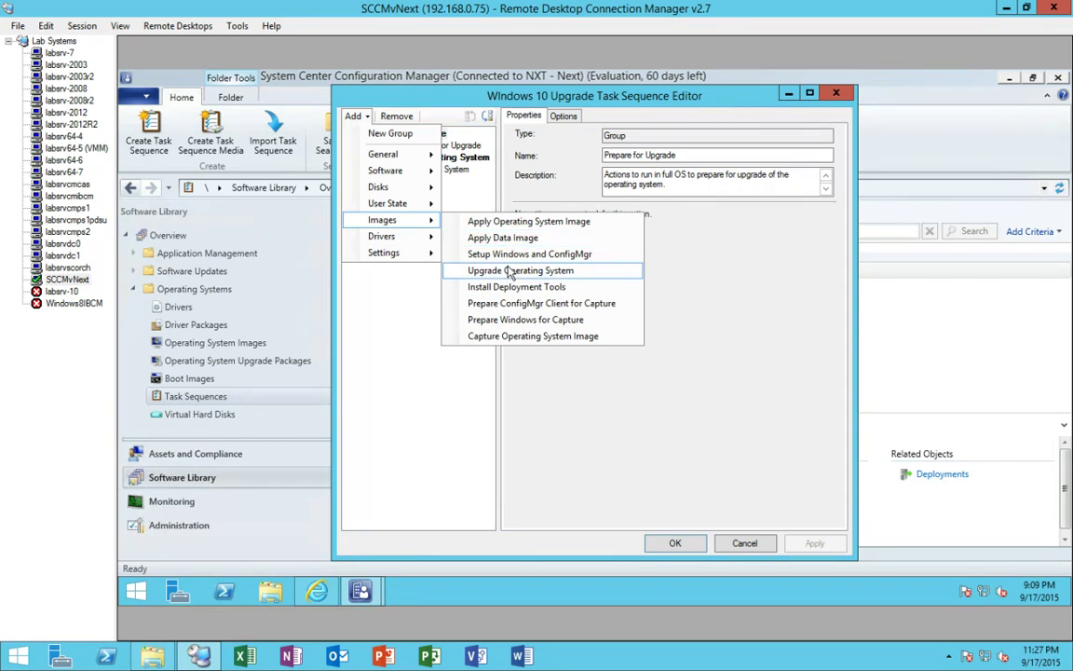
click(355, 318)
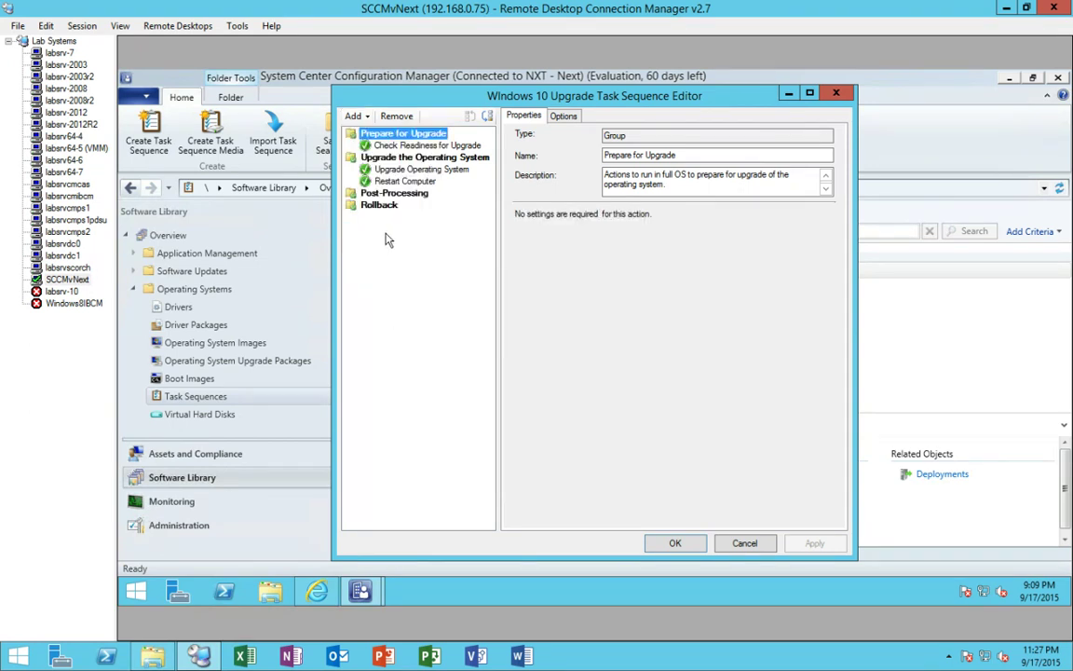
click(395, 172)
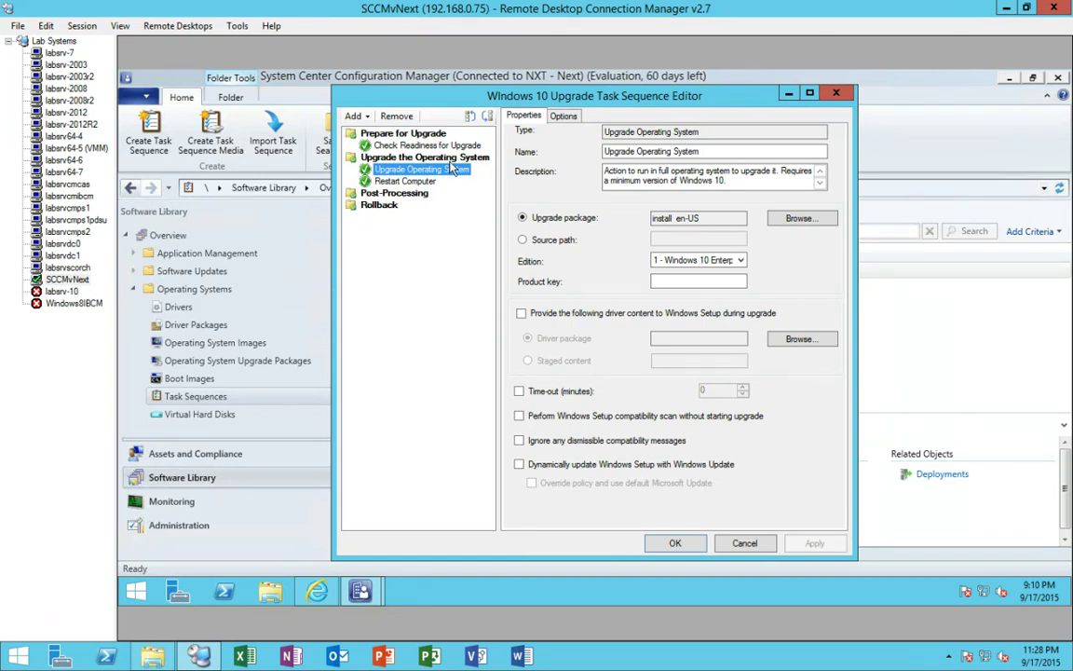
click(744, 543)
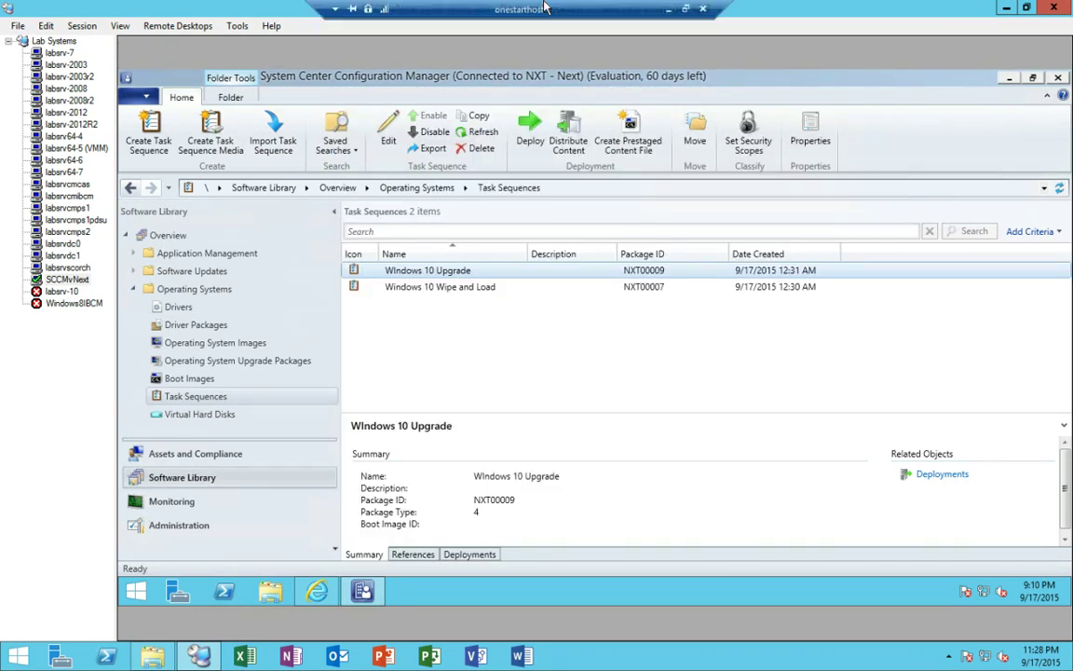
- Take the remote session out of full screen and move it aside to reveal the slide
click(626, 9)
drag(344, 210, 1062, 205)
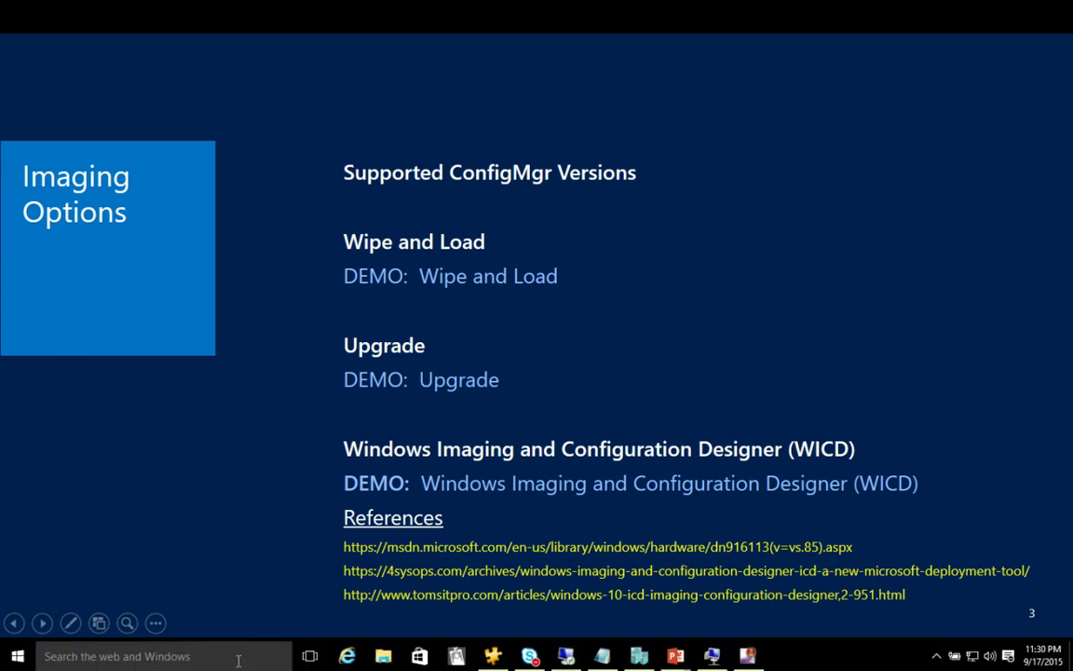
- Launch Windows Imaging and Configuration Designer maximized and start a new provisioning package
click(233, 655)
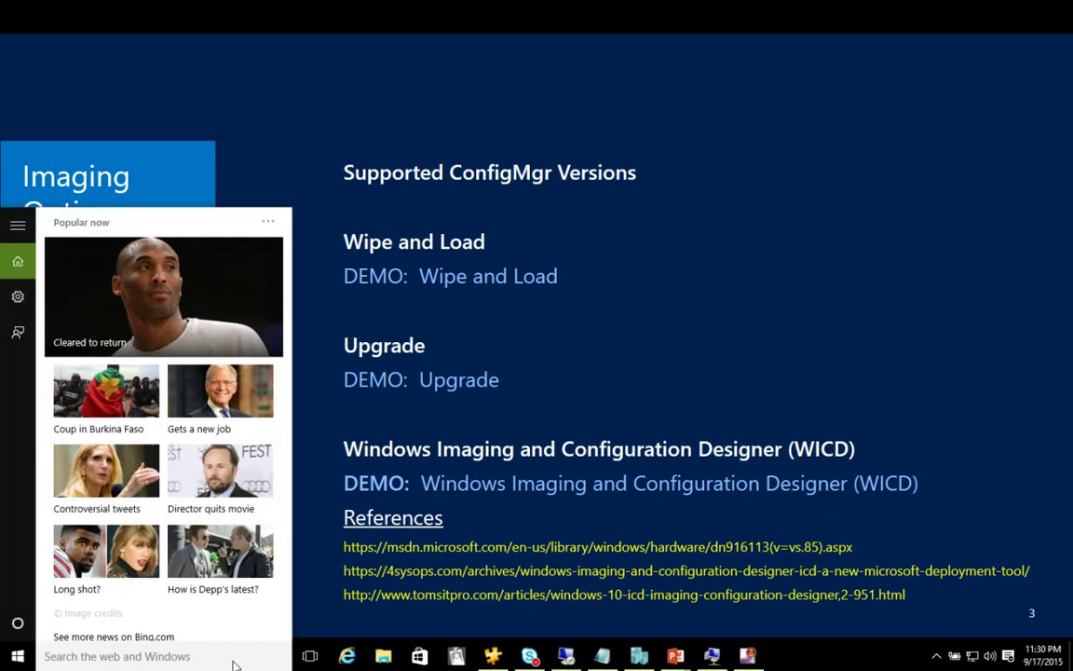
text(designer)
click(183, 276)
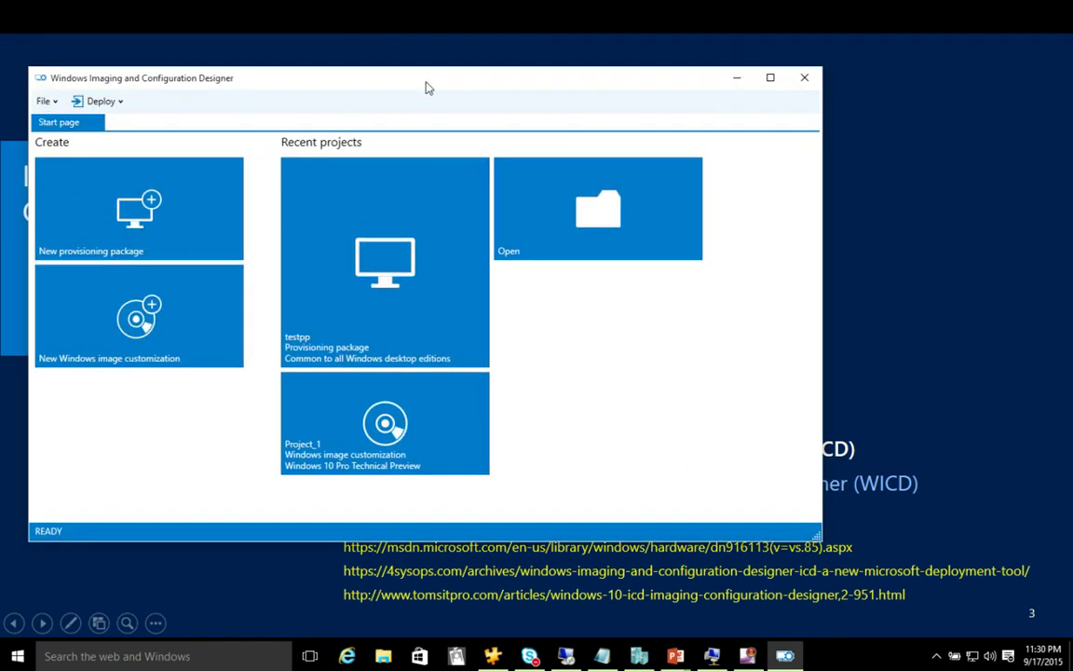
drag(426, 84, 471, 81)
double_click(471, 81)
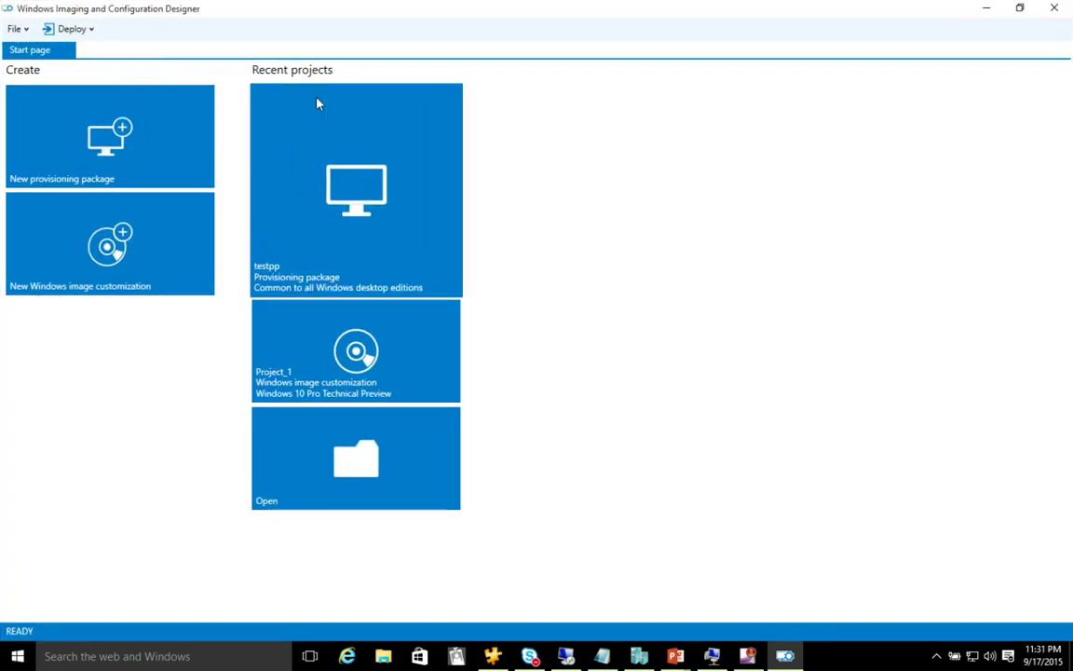
click(82, 137)
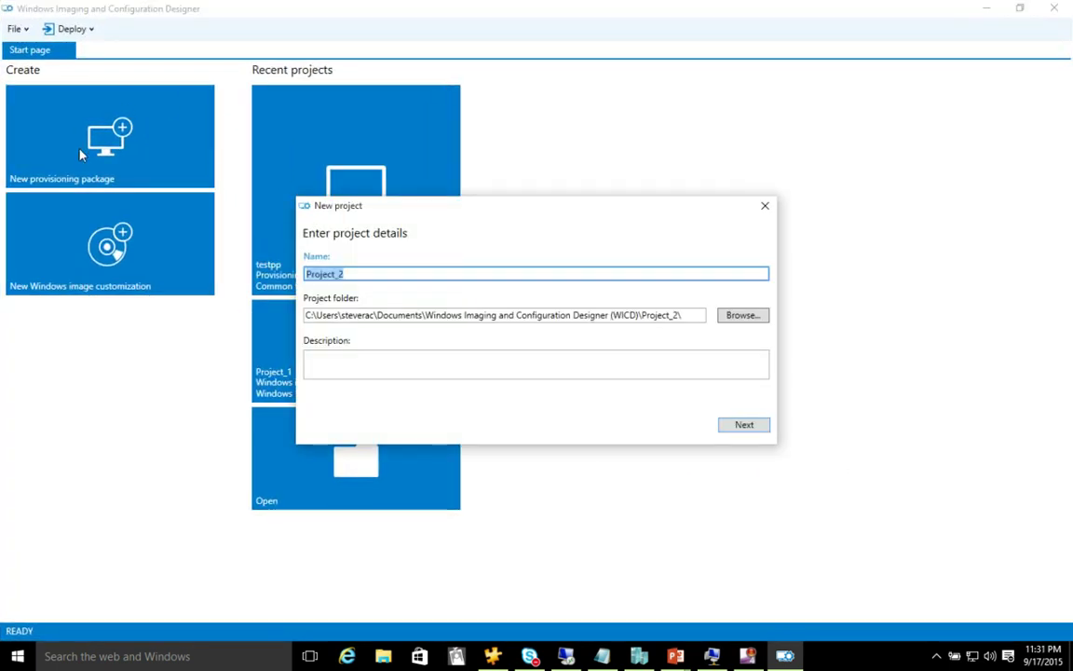
- Name the project testpp and retype its folder path toward Desktop\testpp
click(684, 315)
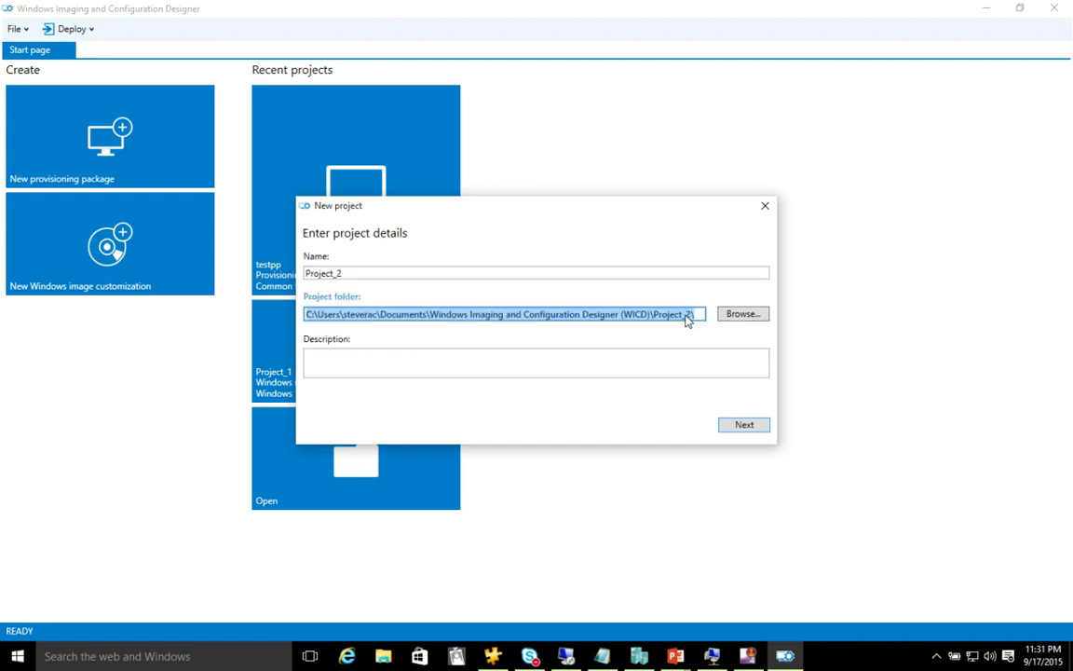
click(534, 270)
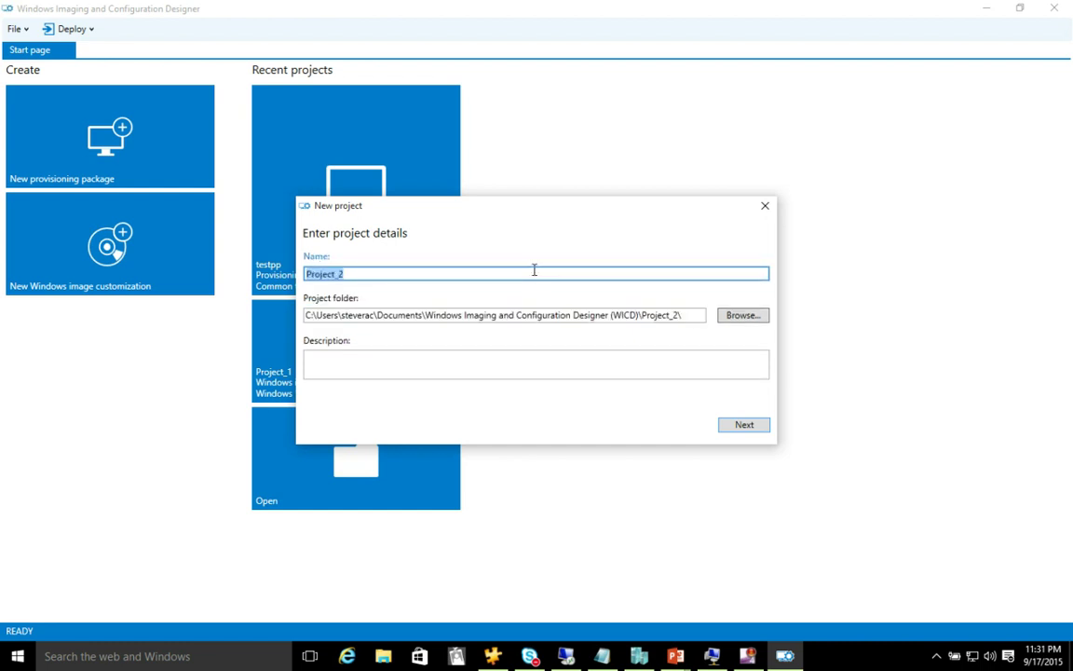
text(testpp)
click(689, 315)
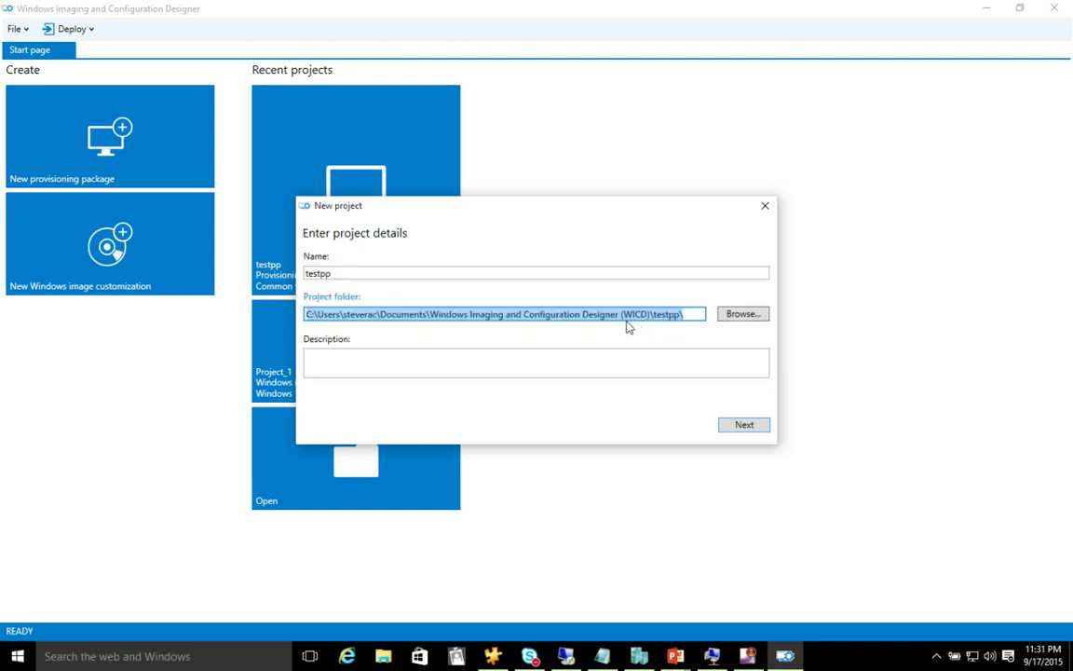
key(End)
key(Left)
key(Left)
key(Left)
key(Left)
key(Left)
key(Left)
key(Left)
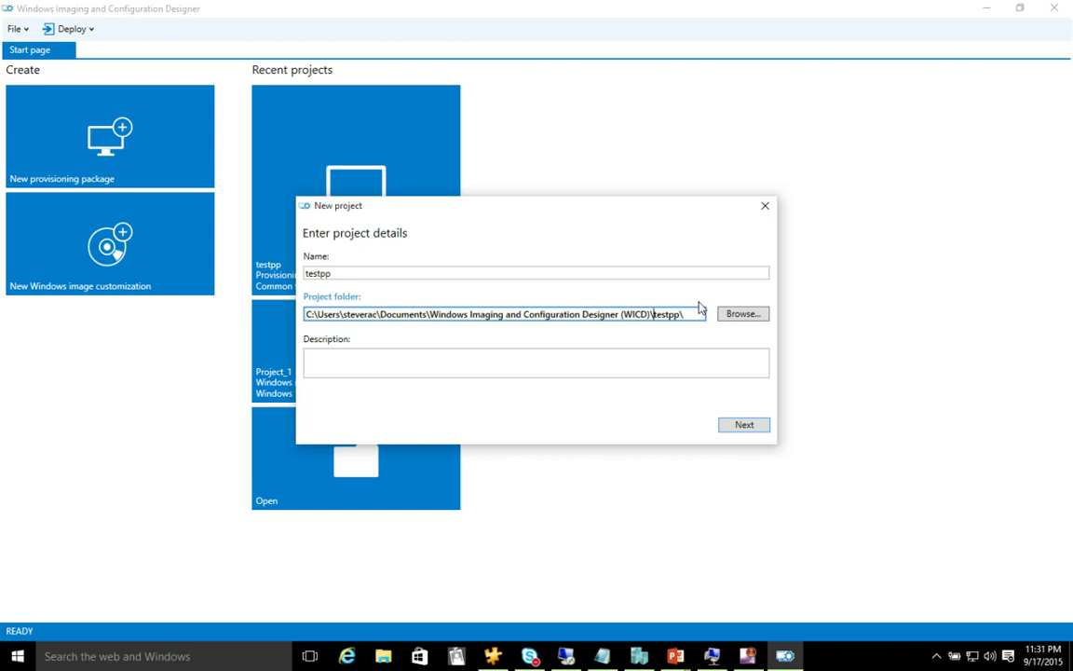
key(BackSpace)
key(BackSpace)
key(BackSpace)
key(BackSpace)
key(BackSpace)
key(BackSpace)
key(BackSpace)
key(BackSpace)
key(BackSpace)
key(BackSpace)
key(BackSpace)
key(BackSpace)
key(BackSpace)
key(BackSpace)
key(BackSpace)
key(BackSpace)
key(BackSpace)
key(BackSpace)
key(BackSpace)
key(BackSpace)
key(BackSpace)
key(BackSpace)
key(BackSpace)
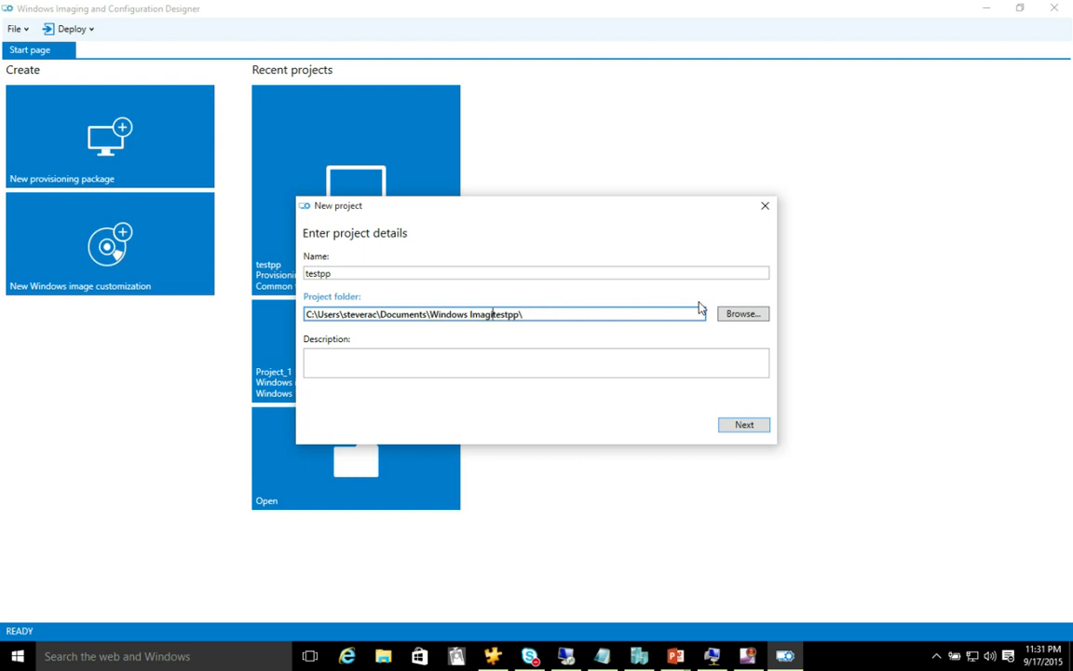
key(BackSpace)
key(BackSpace)
key(BackSpace)
key(BackSpace)
key(BackSpace)
key(BackSpace)
text(esktop)
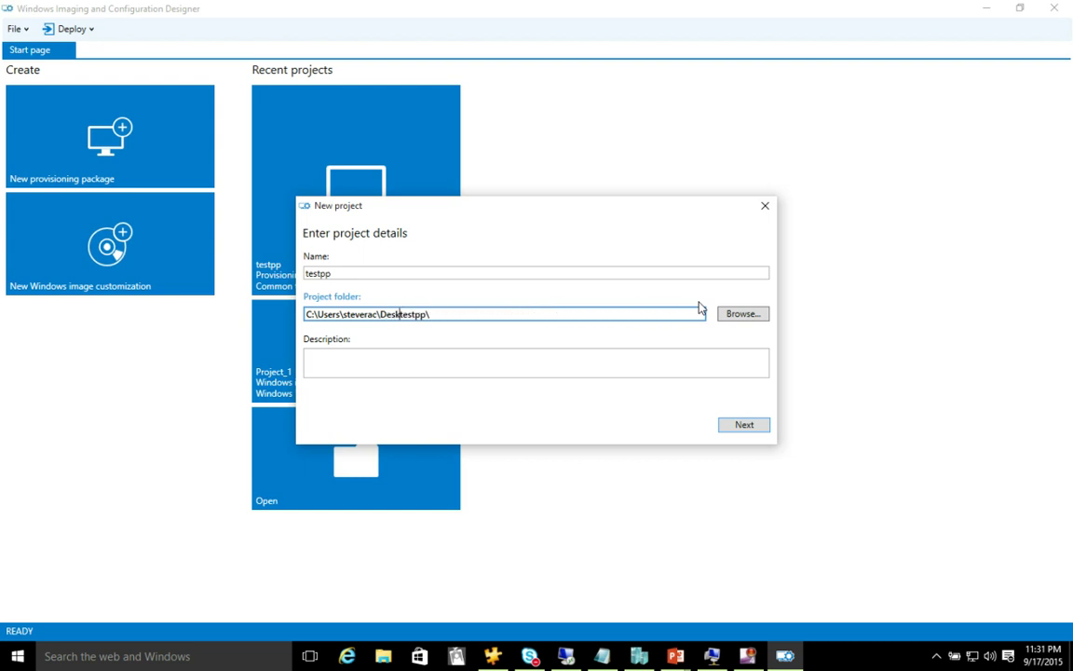
text(\t)
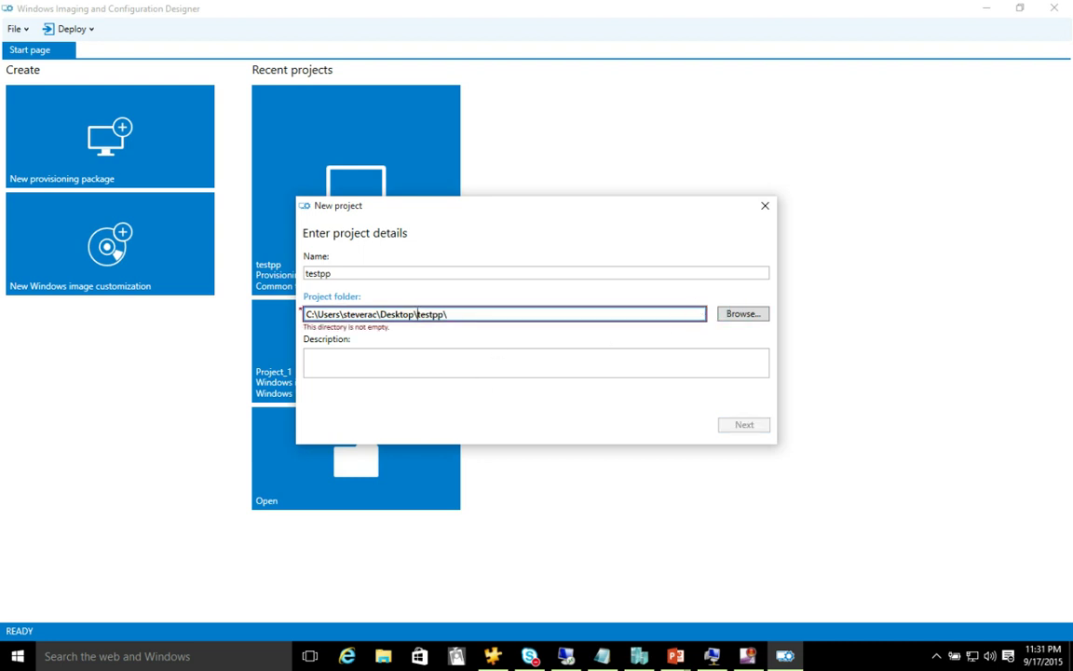
- Delete every old file from the Desktop\testpp folder in File Explorer, then close it
click(387, 659)
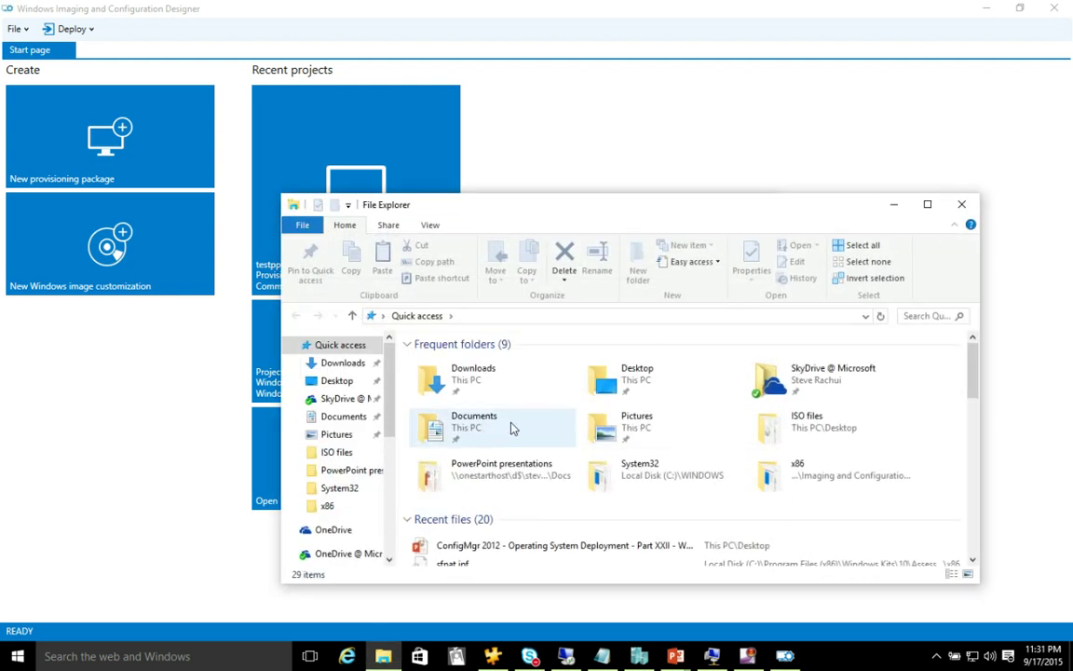
double_click(633, 383)
double_click(445, 455)
key(ctrl+a)
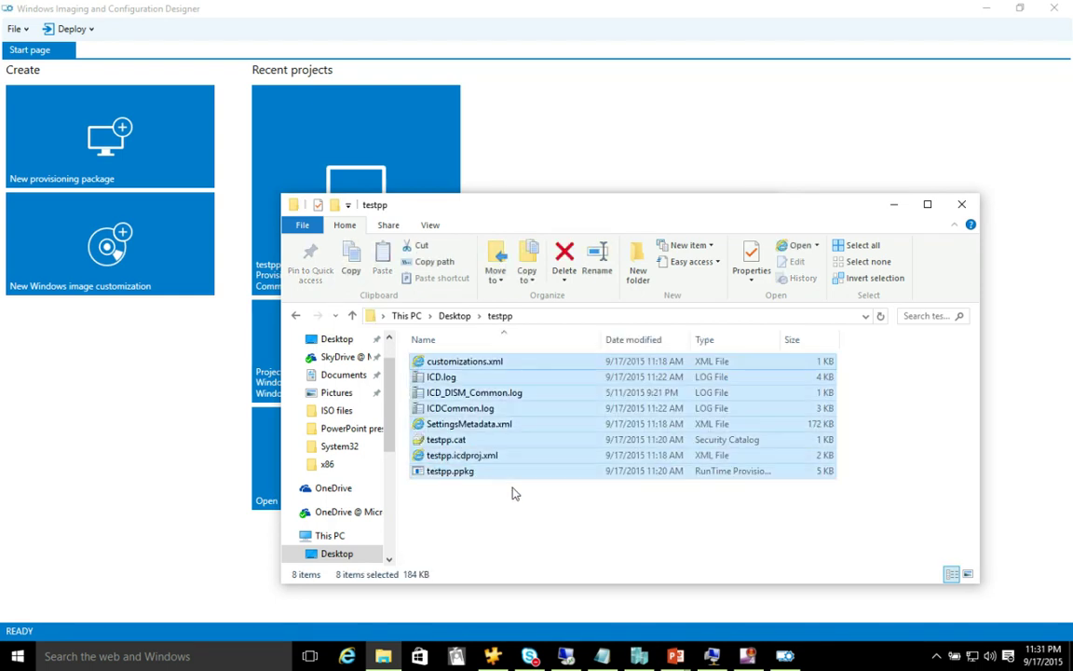
key(Delete)
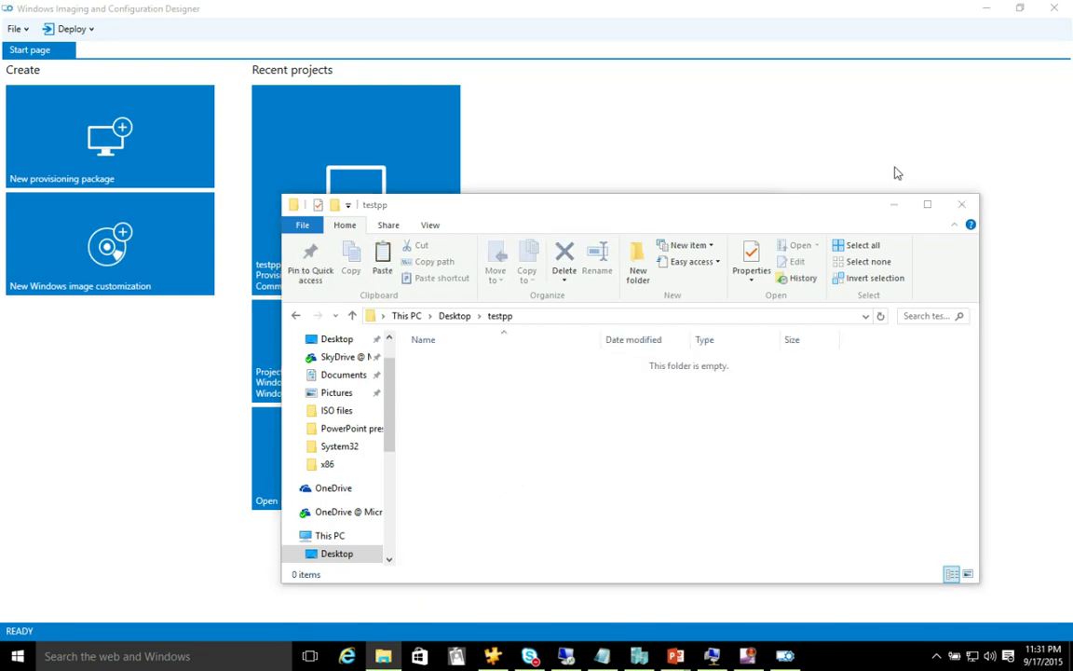
click(960, 203)
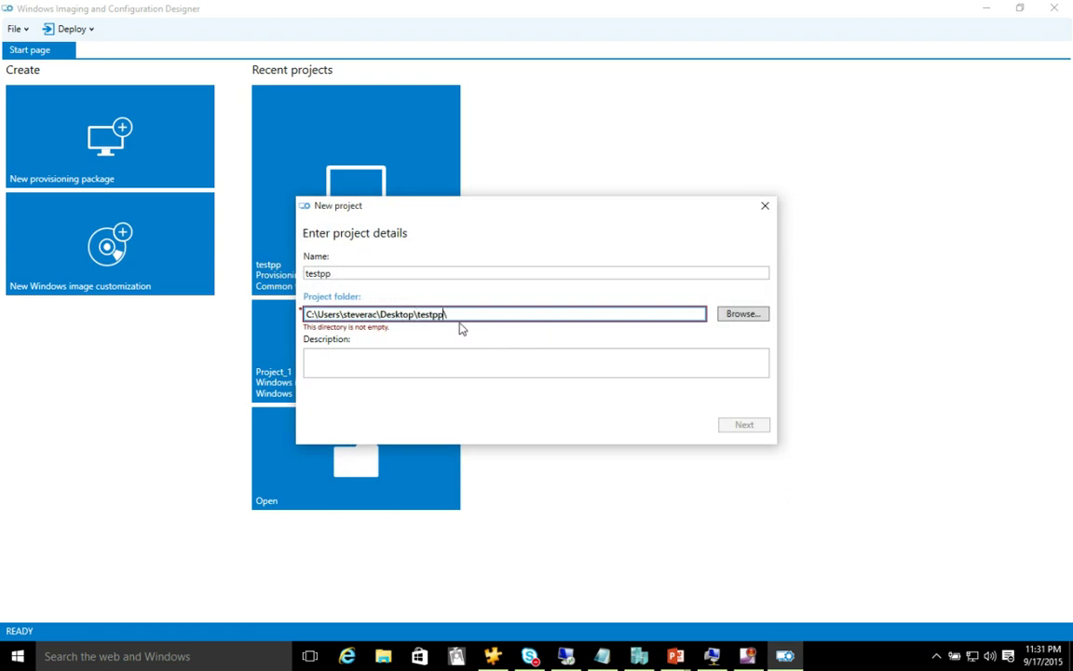
- Finish the testpp project wizard with 'Common to all Windows desktop editions' settings
key(BackSpace)
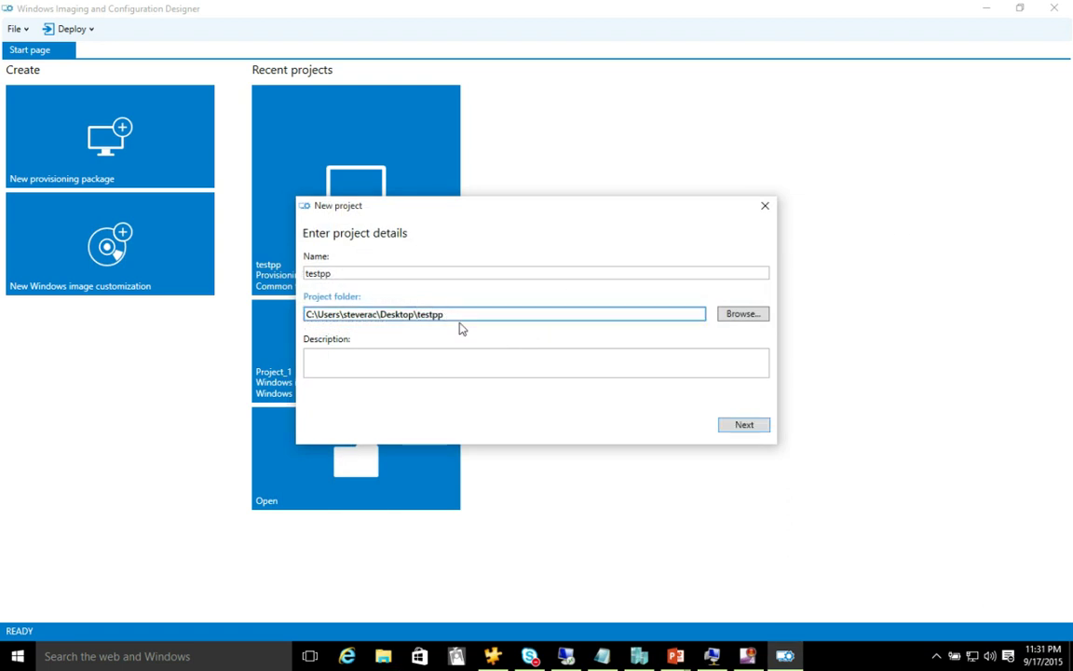
click(745, 426)
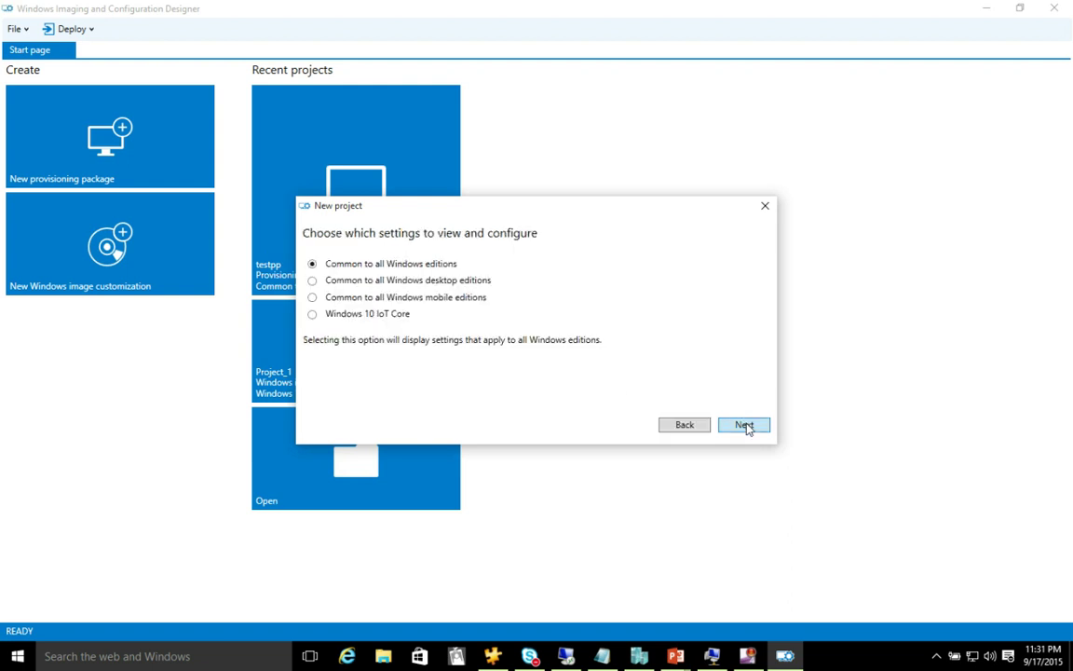
click(422, 282)
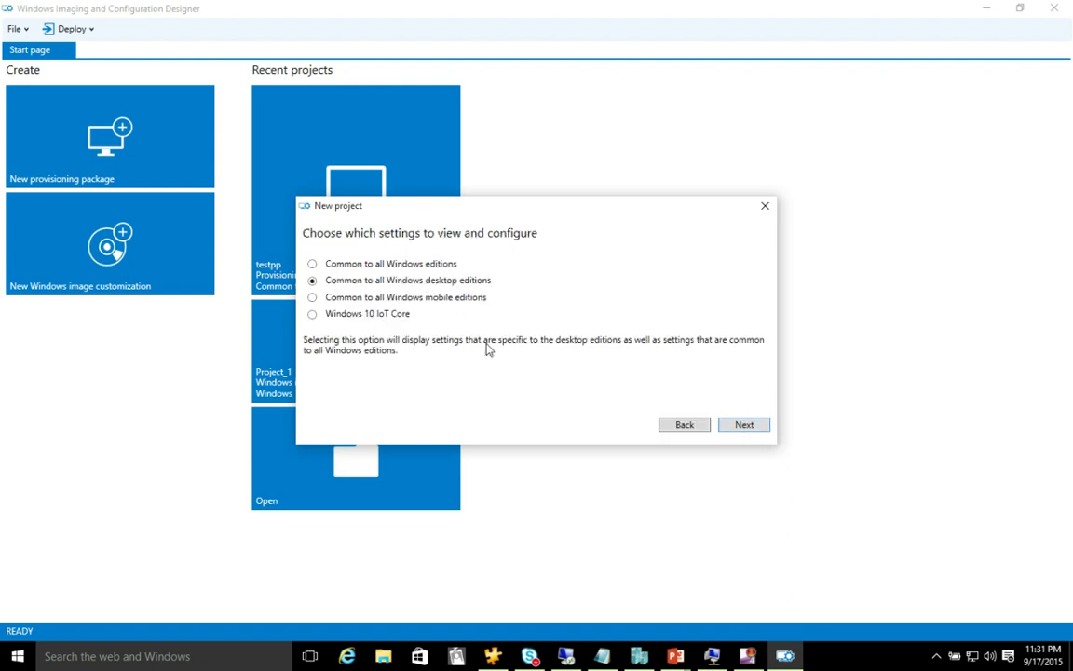
click(744, 424)
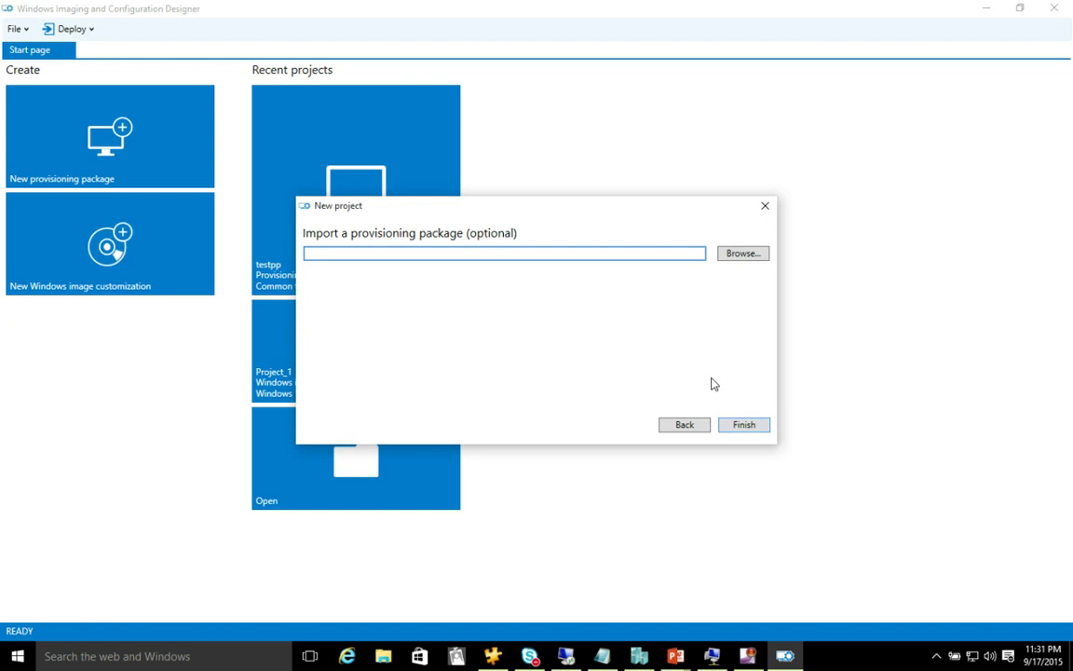
click(739, 427)
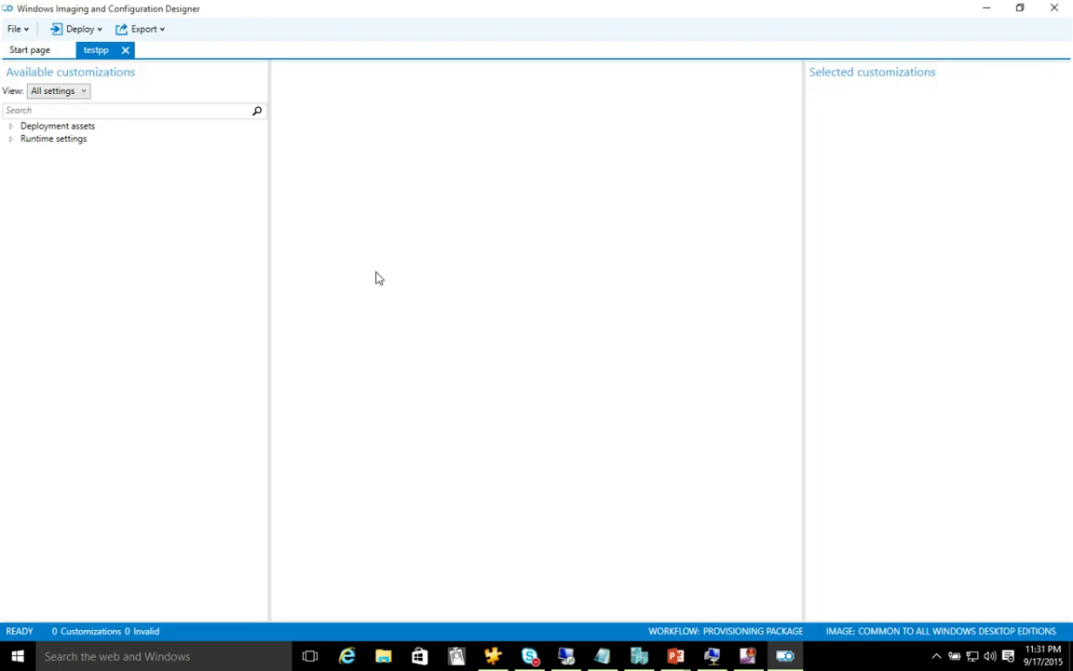
- Under Runtime settings > Accounts > Users, enter the user name tstusr
click(10, 127)
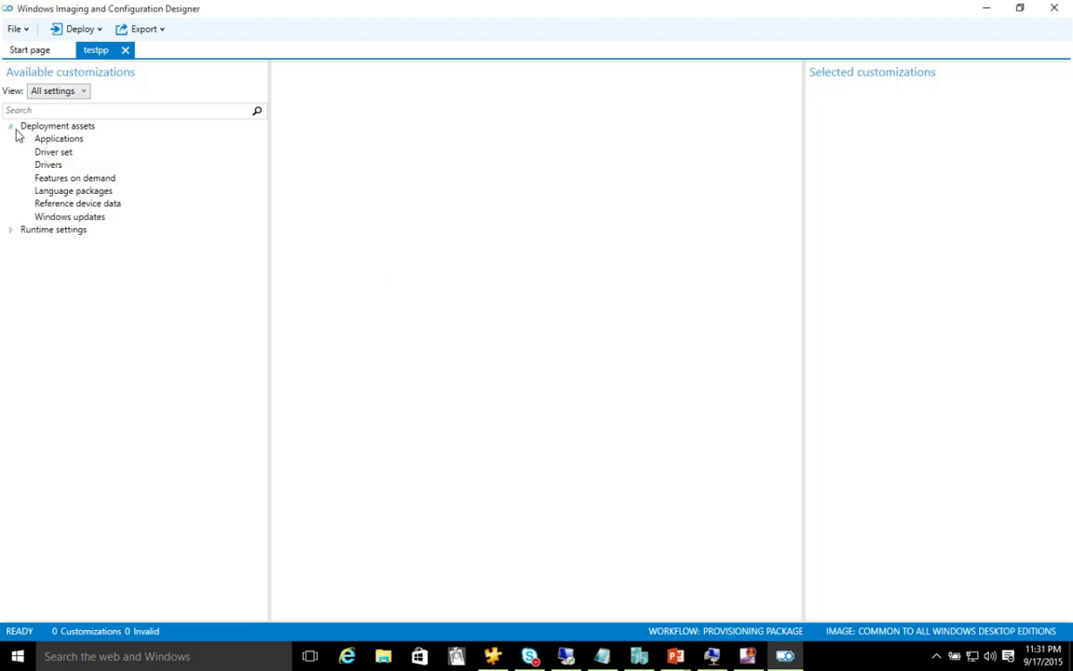
click(11, 230)
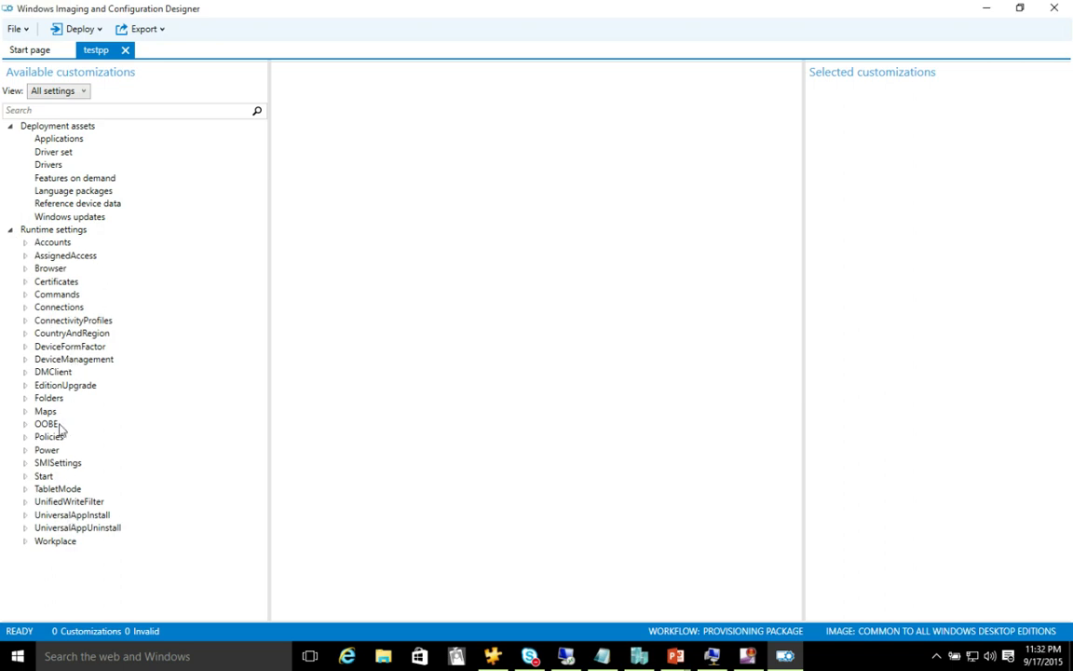
click(42, 385)
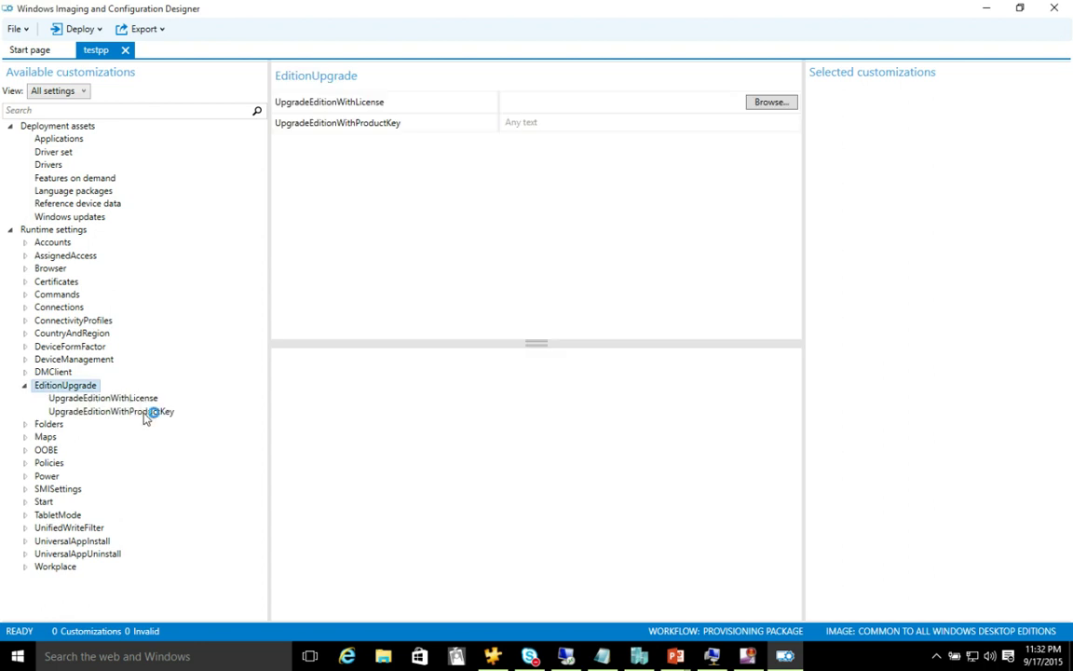
click(24, 243)
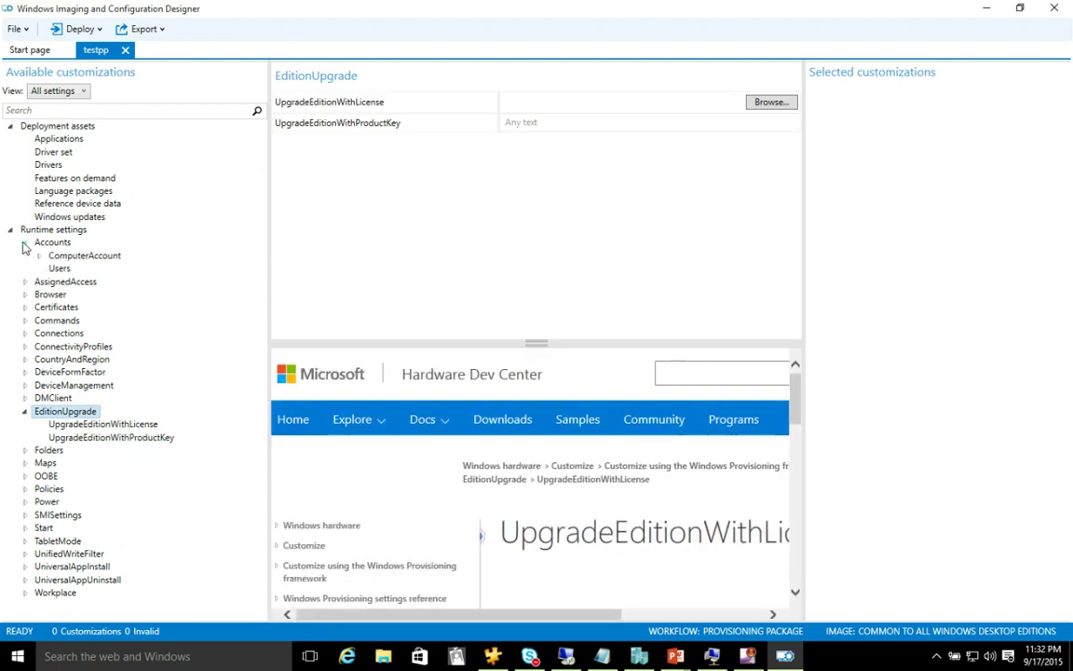
click(56, 267)
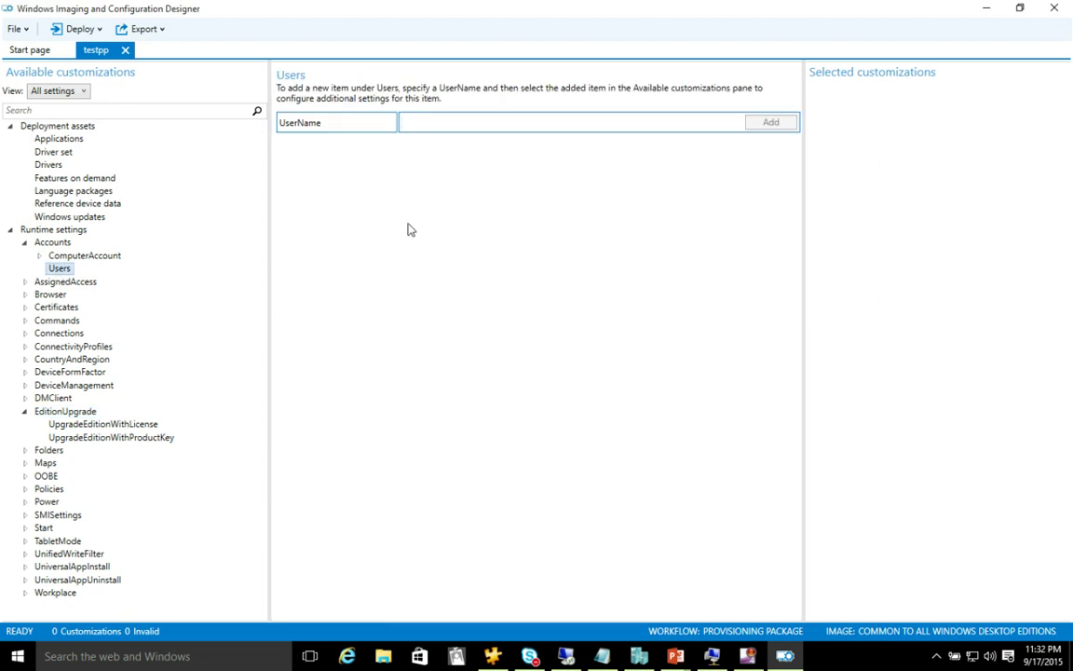
click(445, 121)
text(tst)
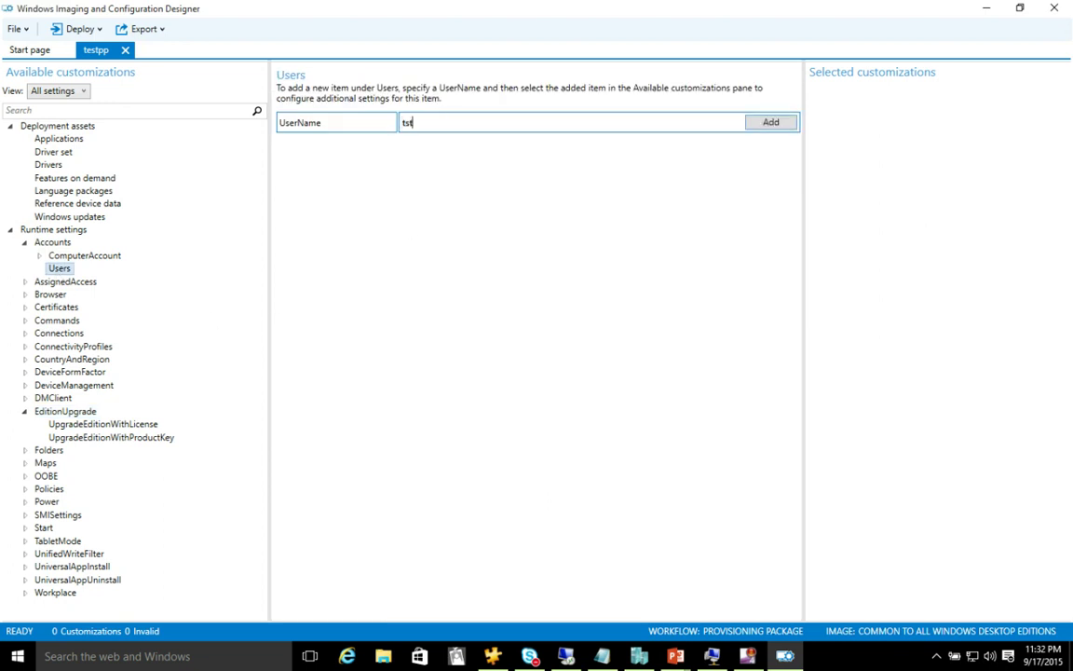
text(usr)
- Add the tstusr account, enter its password, and set its UserGroup to Administrators
click(762, 122)
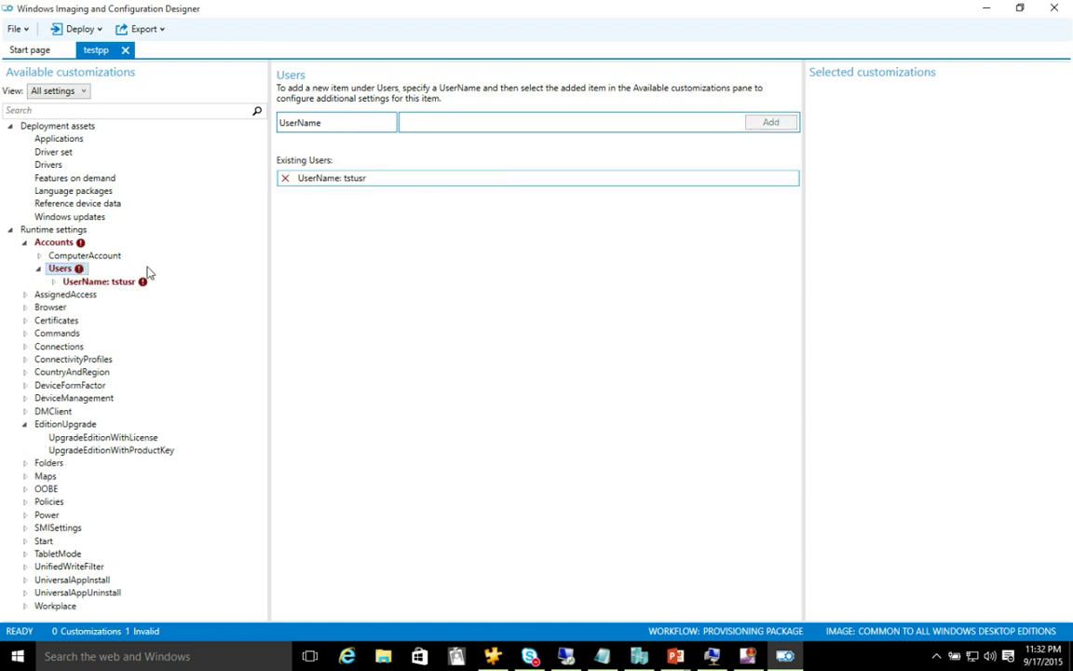
click(54, 281)
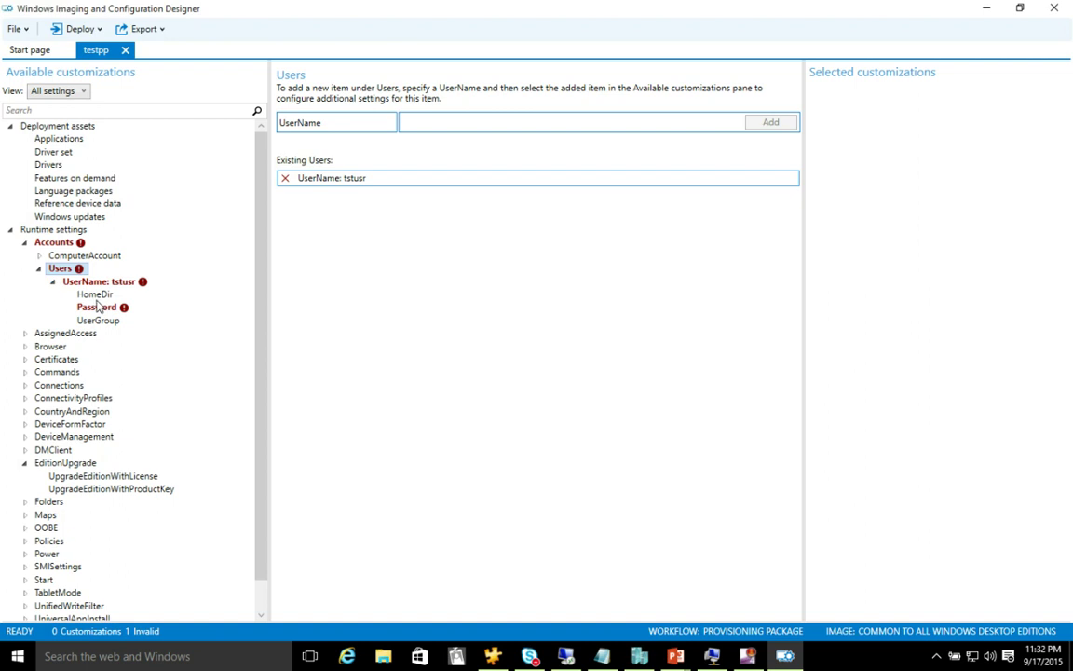
click(96, 310)
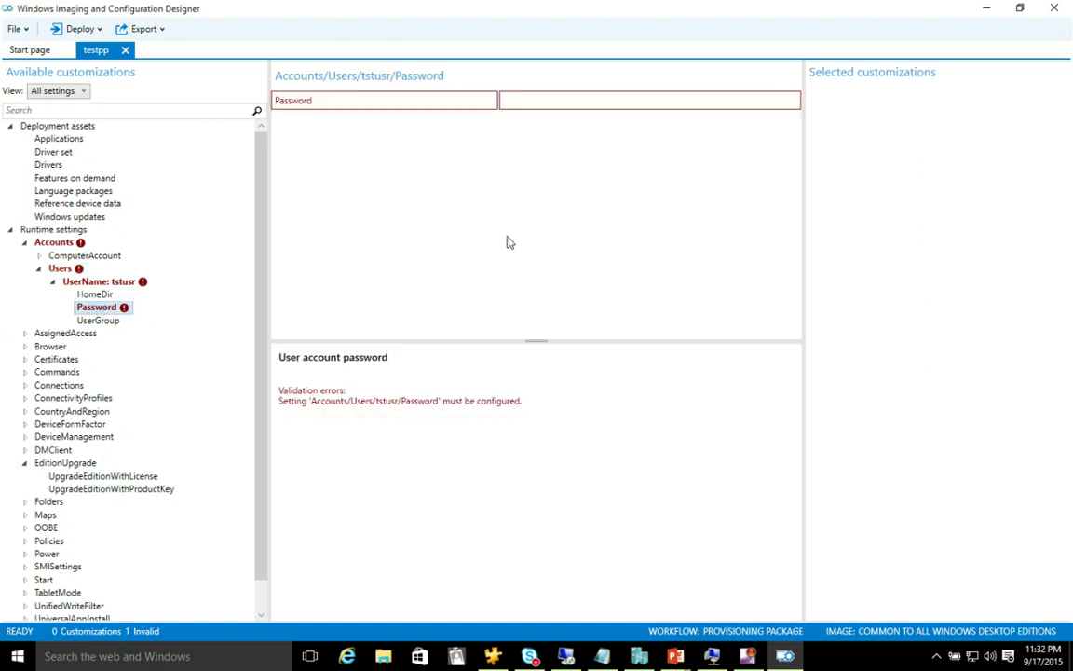
text(P@ssw0rd)
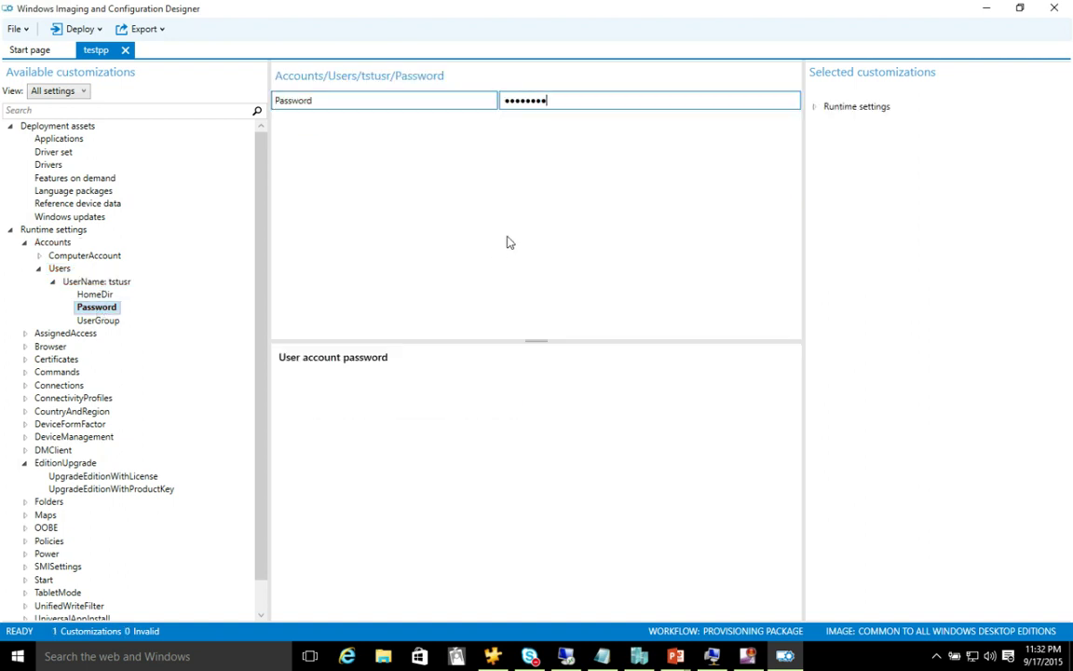
click(110, 319)
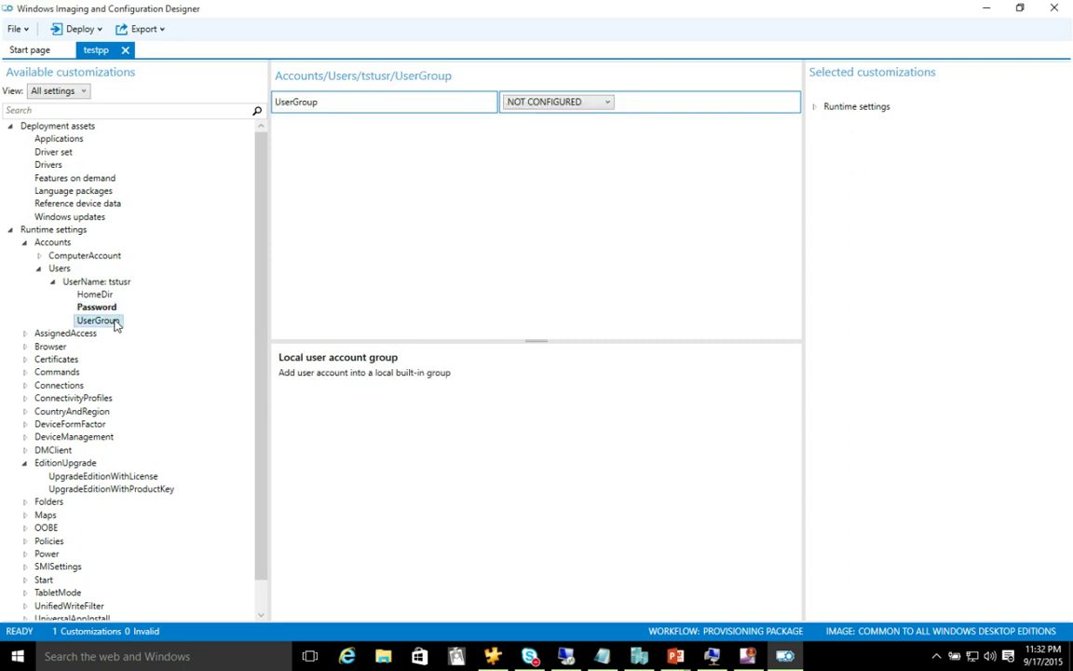
click(606, 104)
click(575, 144)
- Start exporting a provisioning package with the owner set to IT Admin
click(163, 31)
click(163, 45)
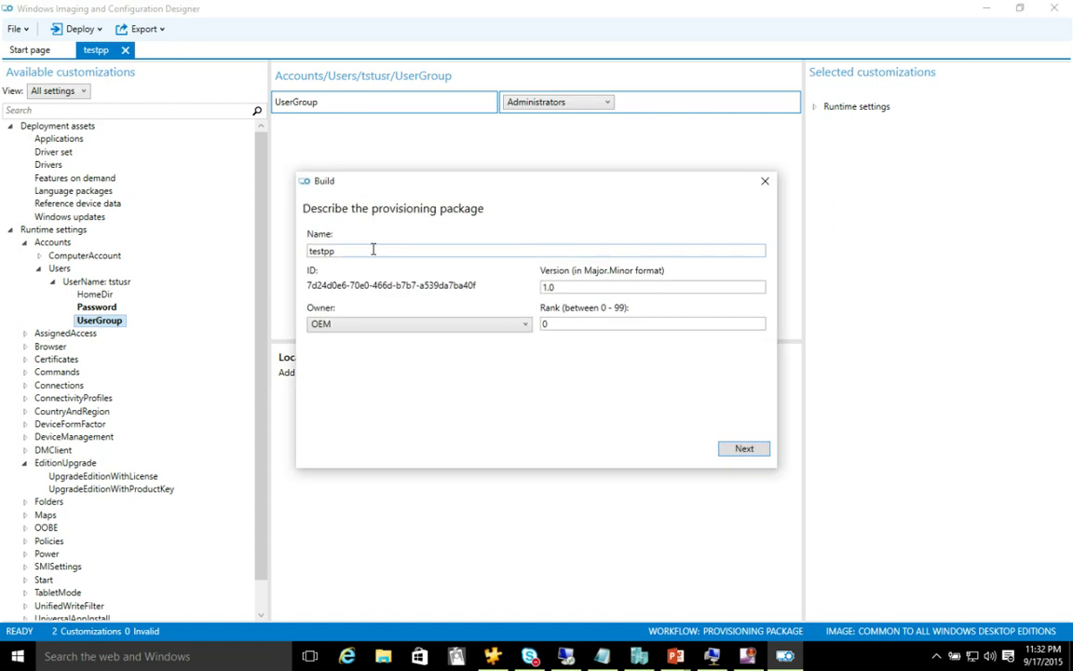
click(404, 325)
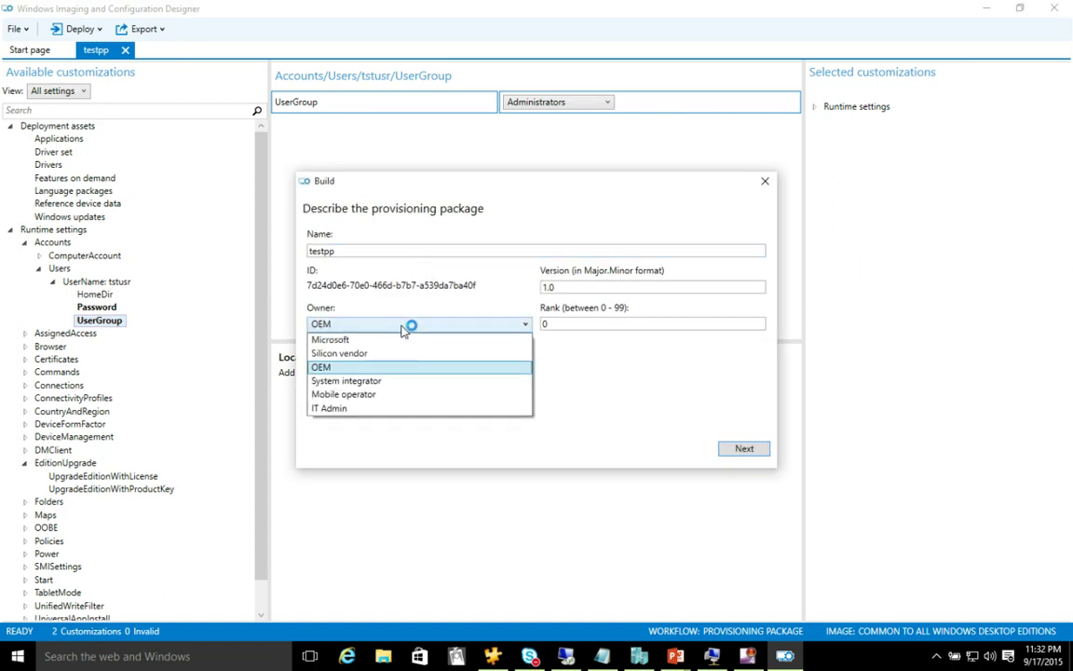
click(398, 409)
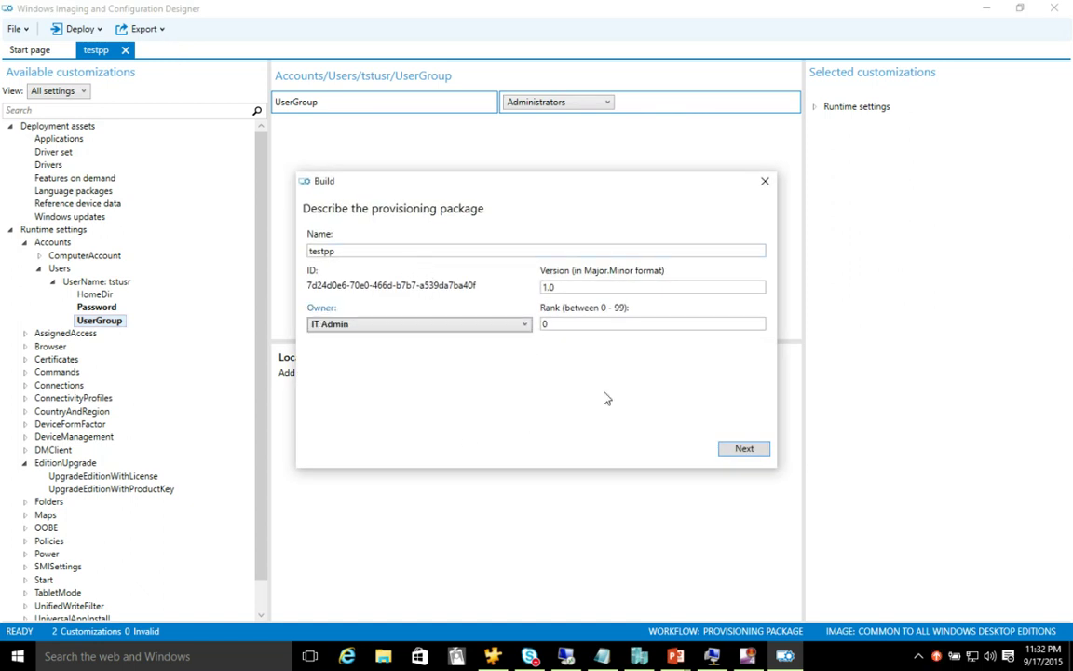
click(743, 448)
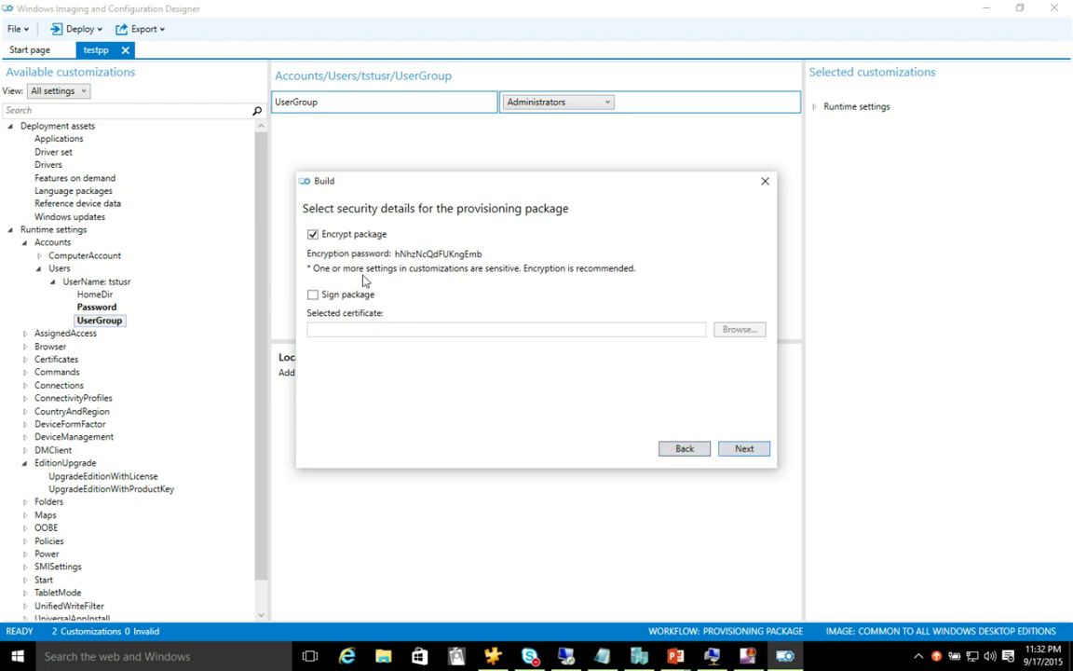
- Build testpp.ppkg unencrypted into the default project folder
click(314, 234)
click(743, 451)
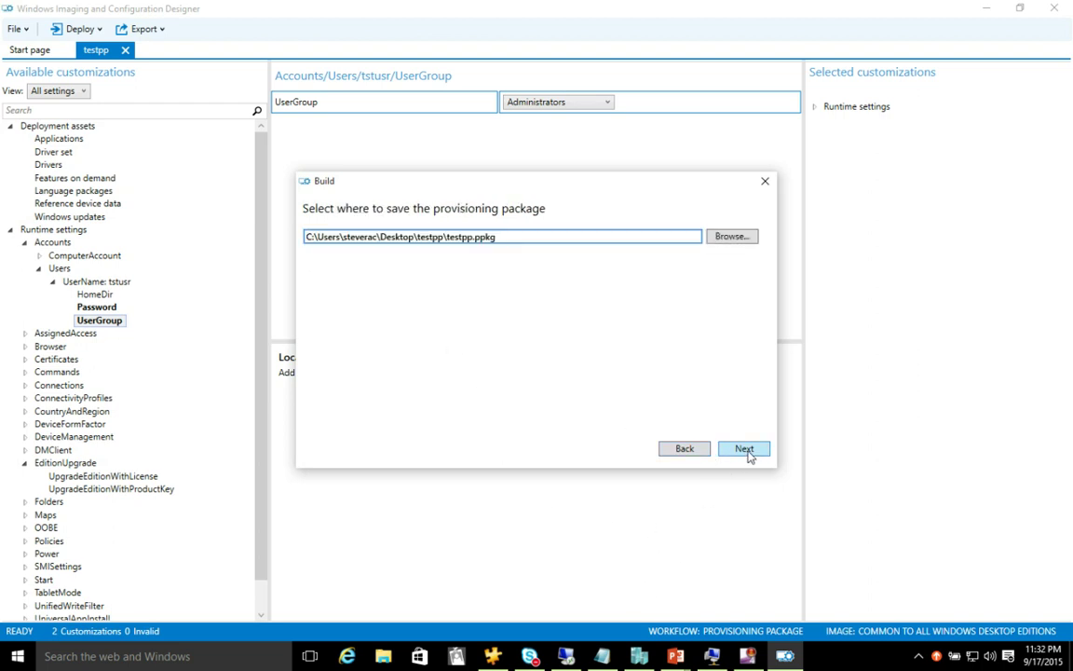
click(745, 449)
click(623, 450)
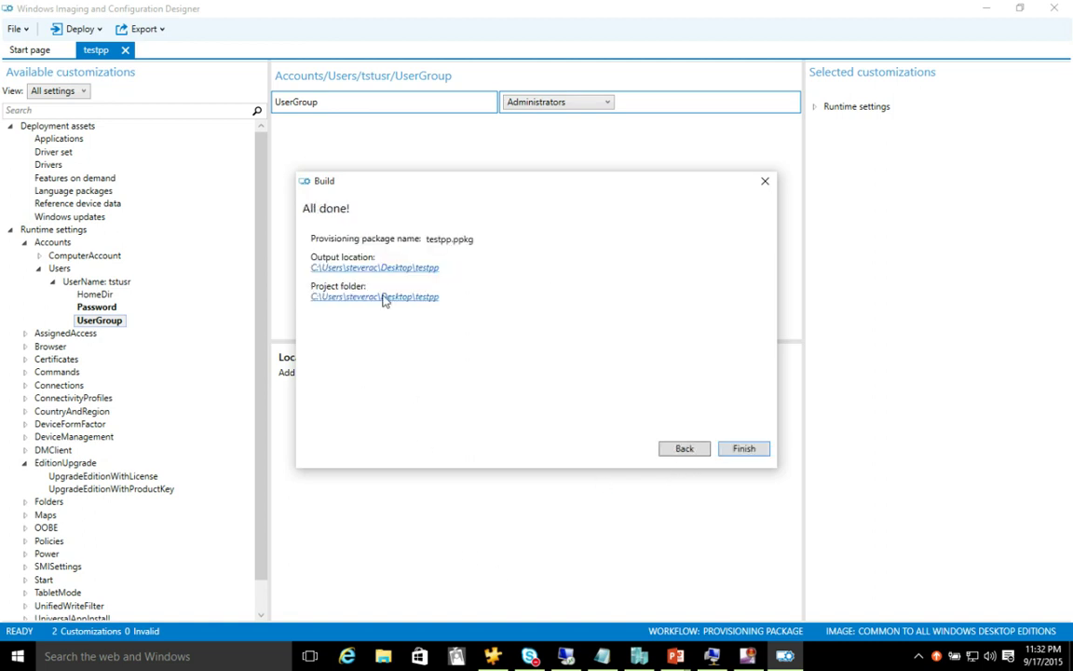
- Finish the build and open the Desktop's testpp folder in File Explorer
click(743, 449)
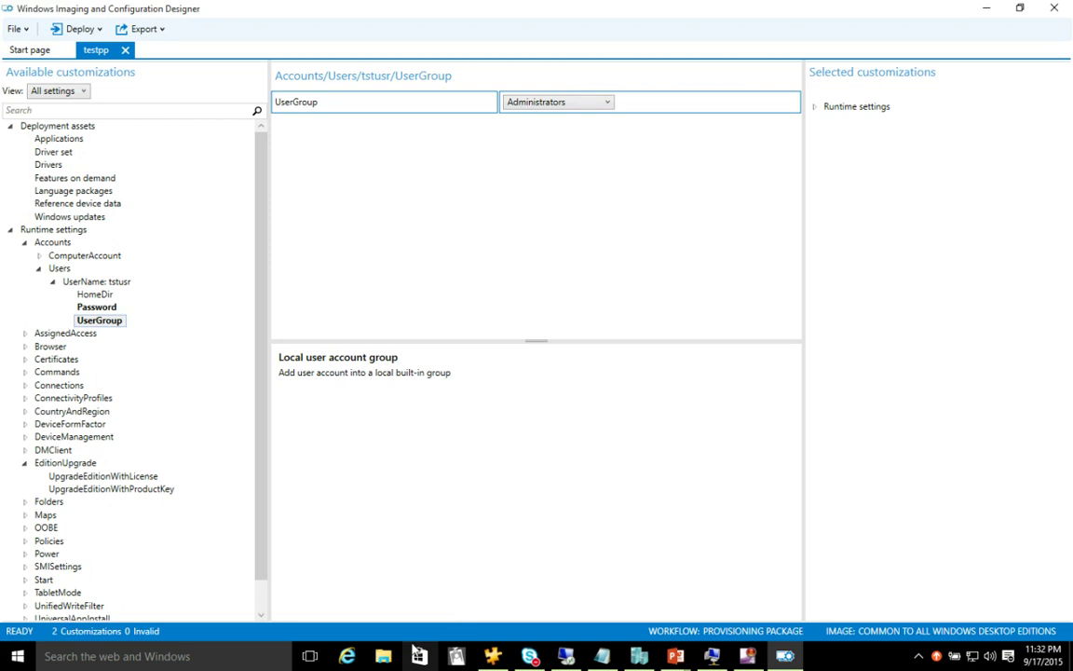
click(382, 656)
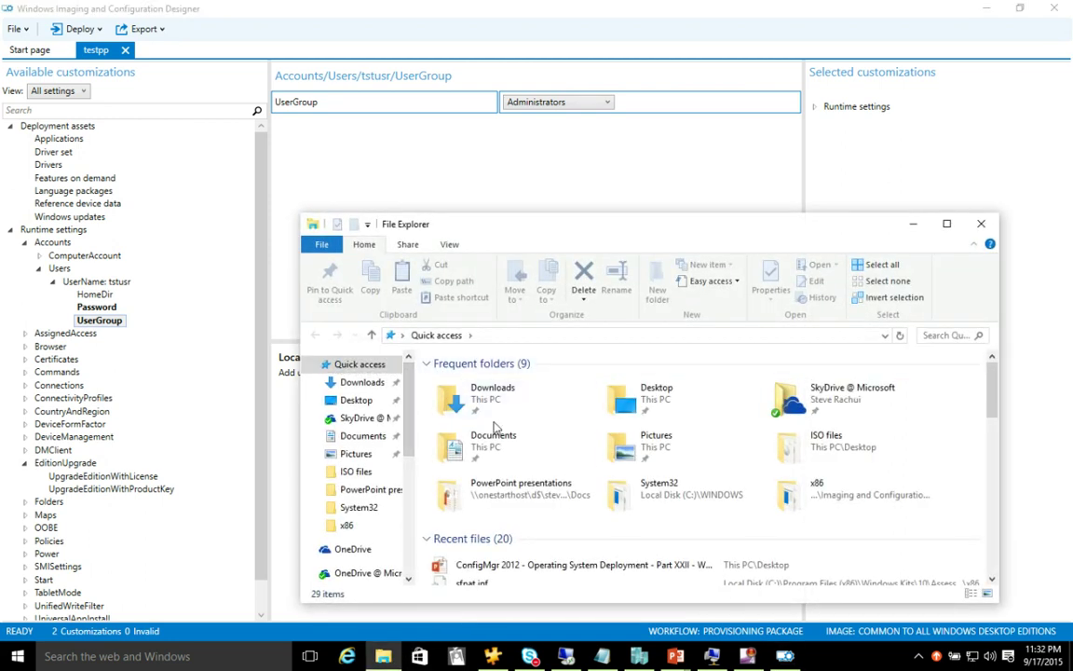
click(649, 405)
double_click(649, 406)
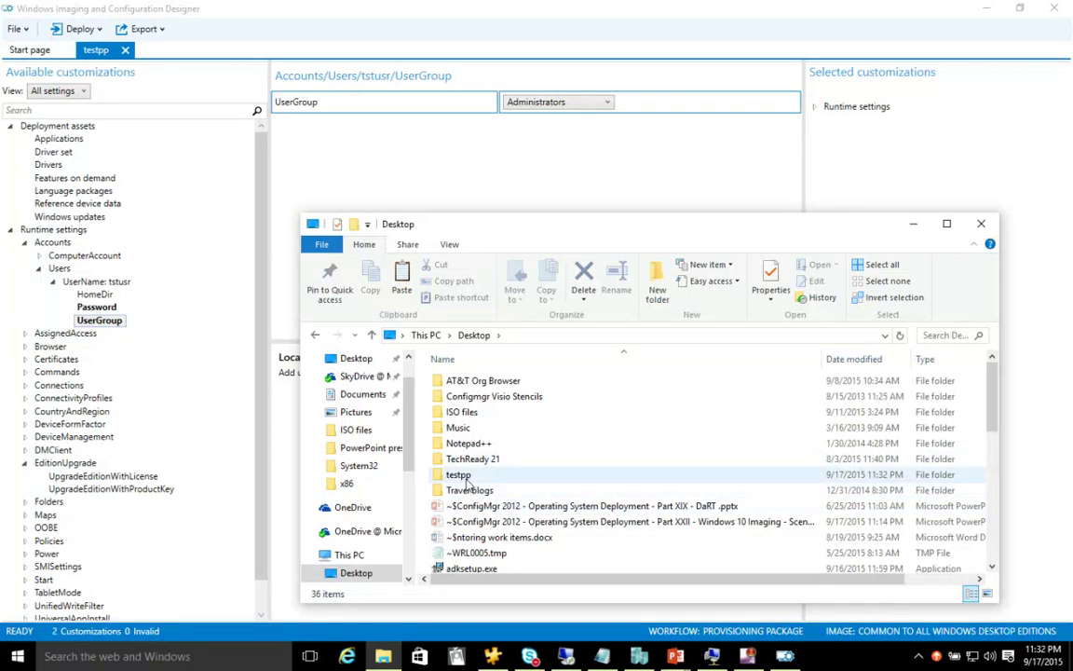
double_click(460, 475)
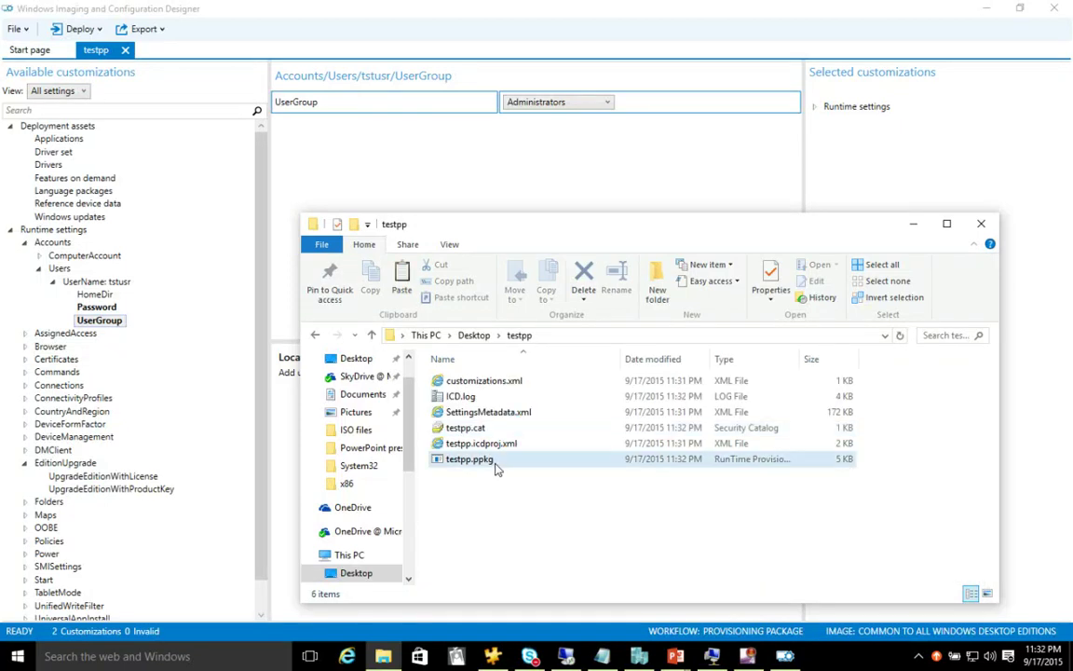
- Copy the testpp.ppkg package file from the testpp folder
click(497, 463)
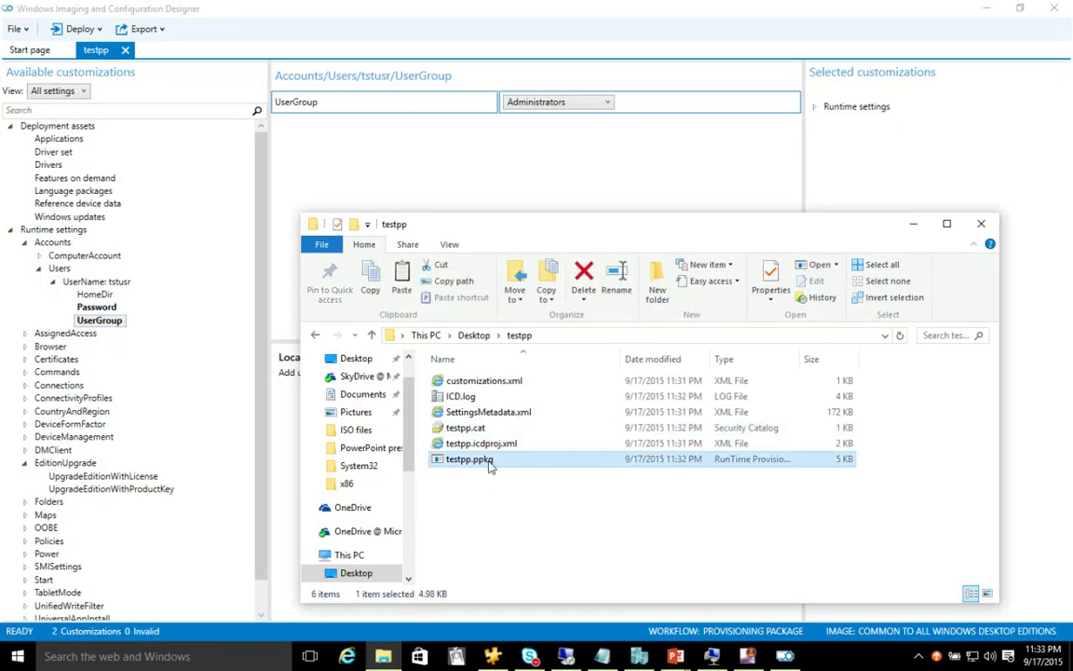
right_click(490, 462)
click(525, 372)
click(711, 656)
- Try pasting the package onto the test VM's desktop from its context menu
drag(1061, 11, 422, 21)
right_click(200, 217)
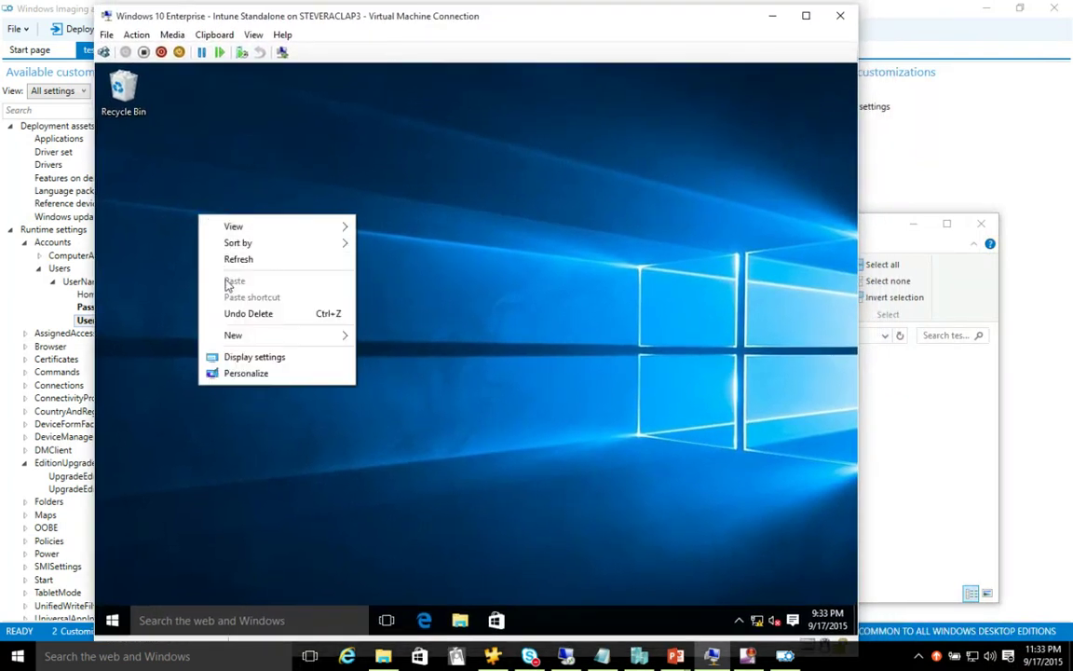
click(155, 201)
right_click(155, 201)
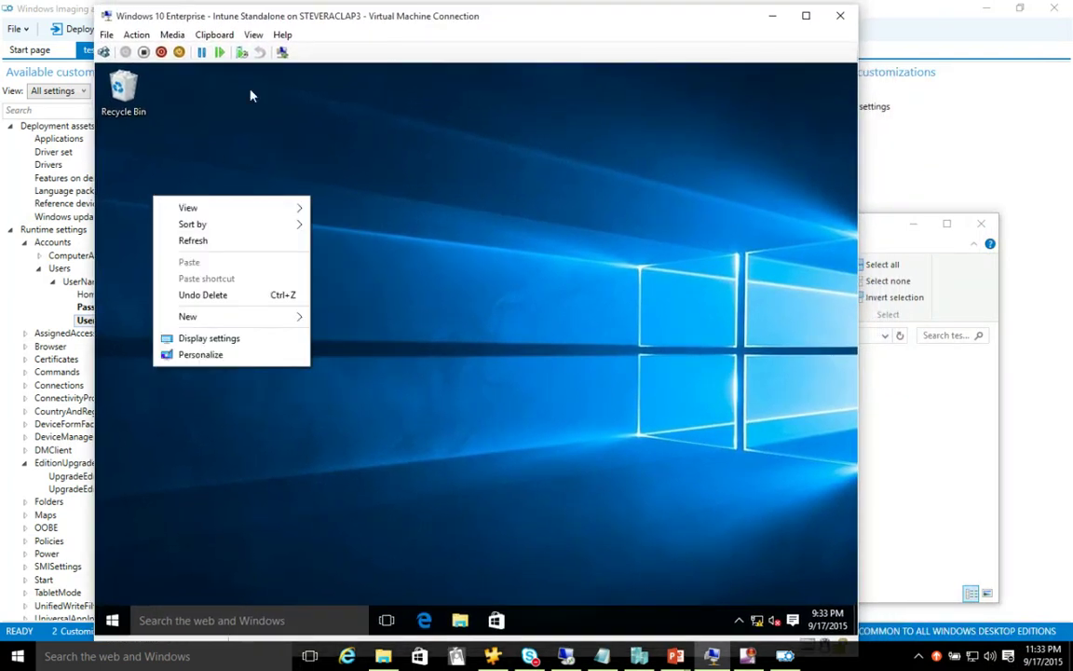
- Reconnect to the Intune Standalone VM, sign in with the password, and paste testpp onto its desktop
click(837, 16)
click(634, 656)
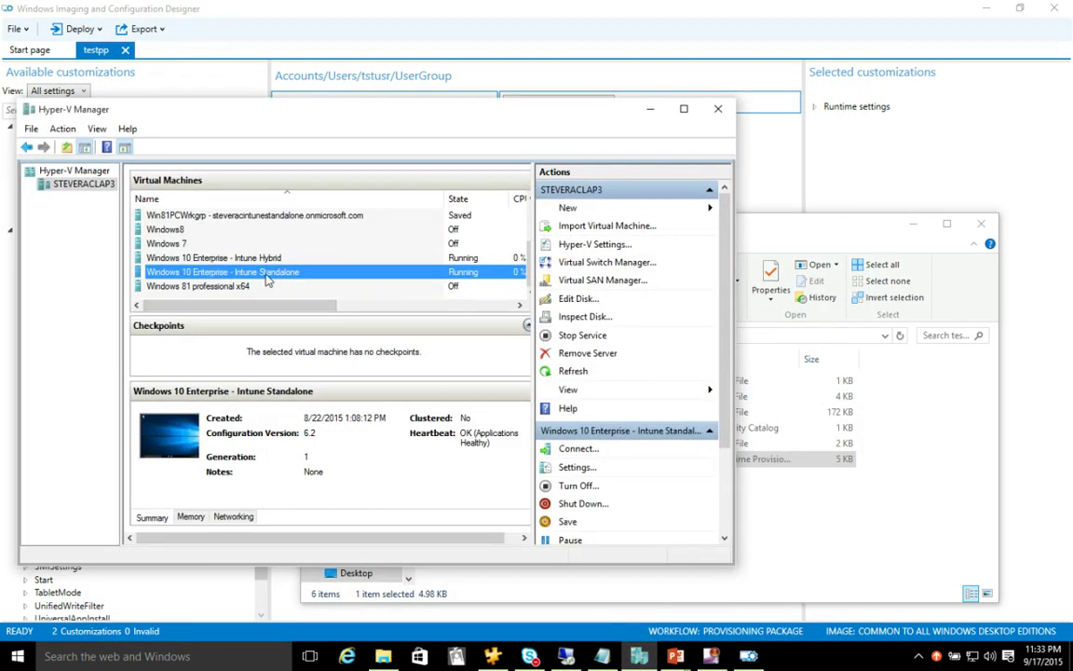
double_click(268, 280)
click(384, 260)
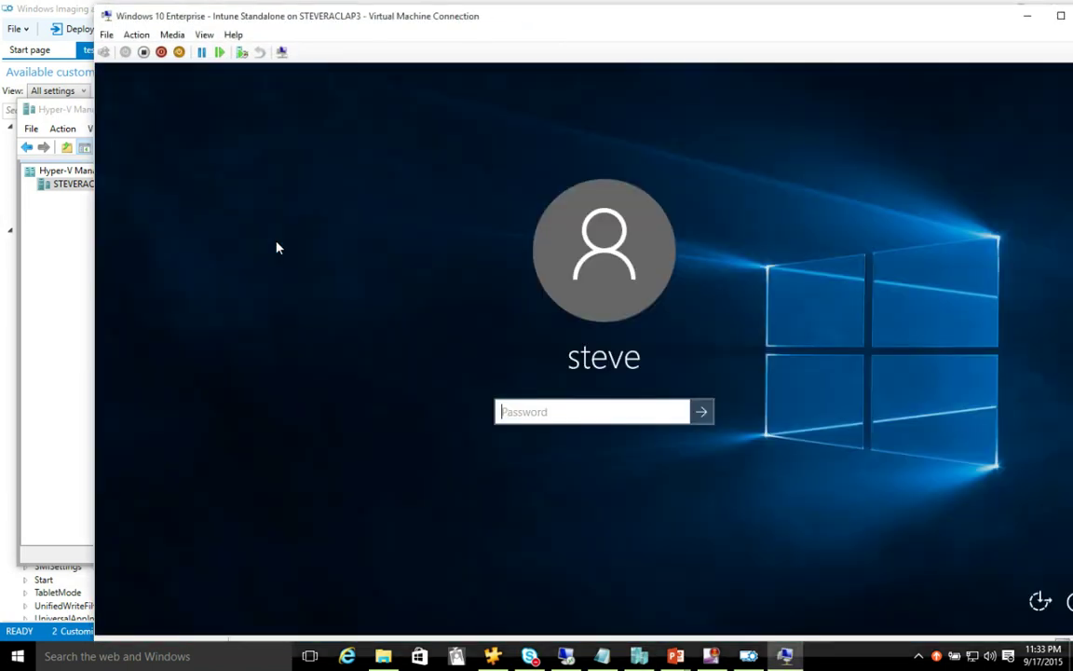
text(••••••••••)
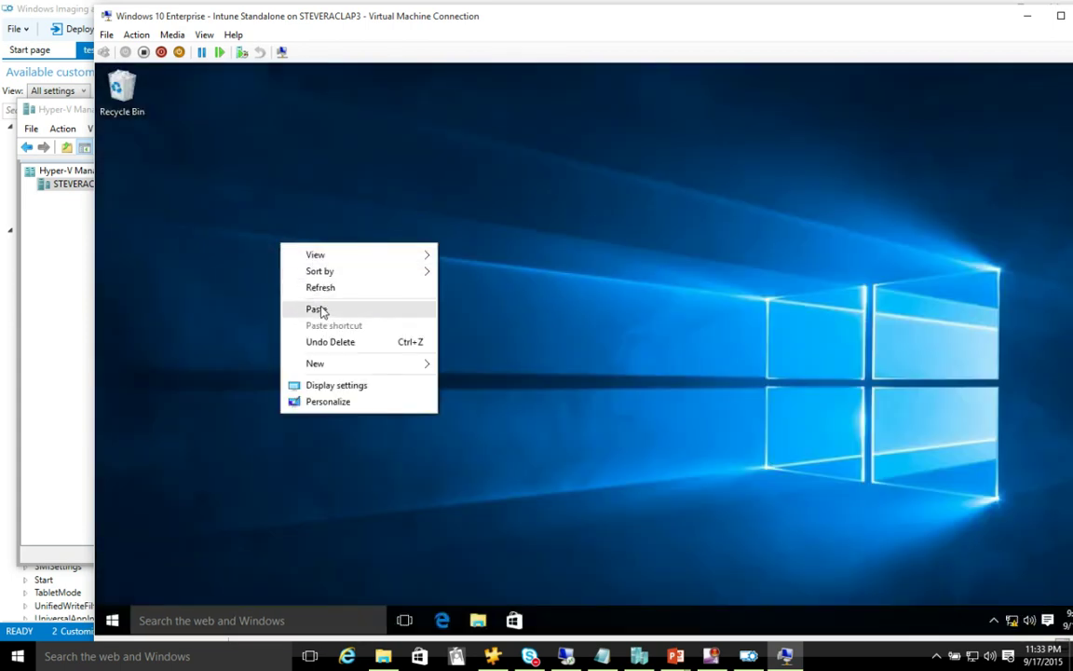
click(317, 309)
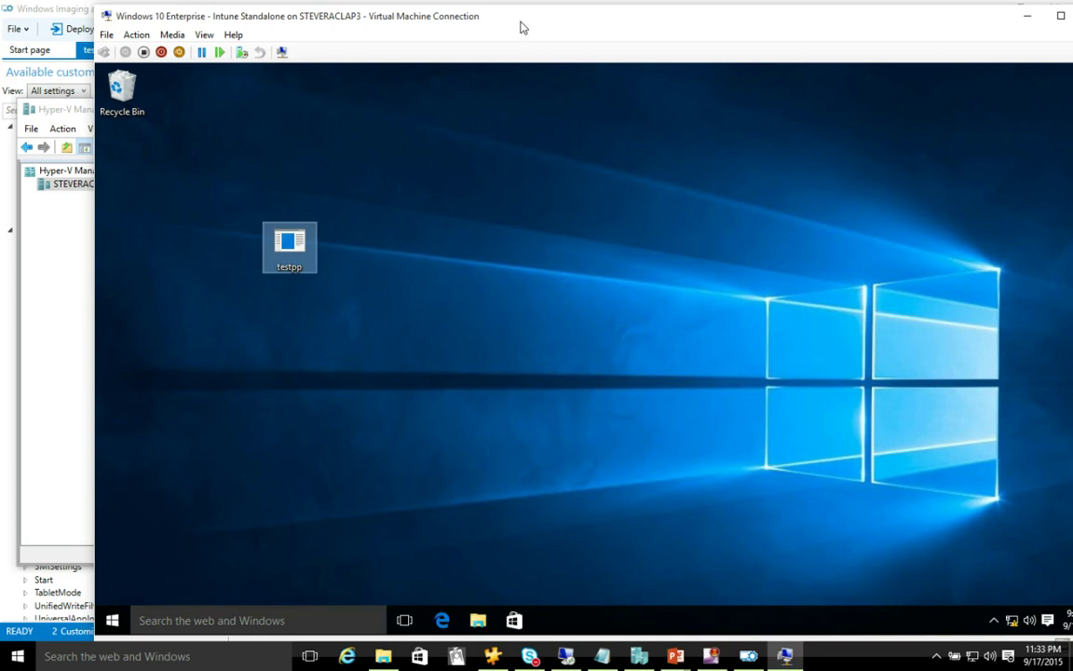
- Launch Computer Management from the Start context menu and show Local Users and Groups > Users
drag(521, 23, 429, 18)
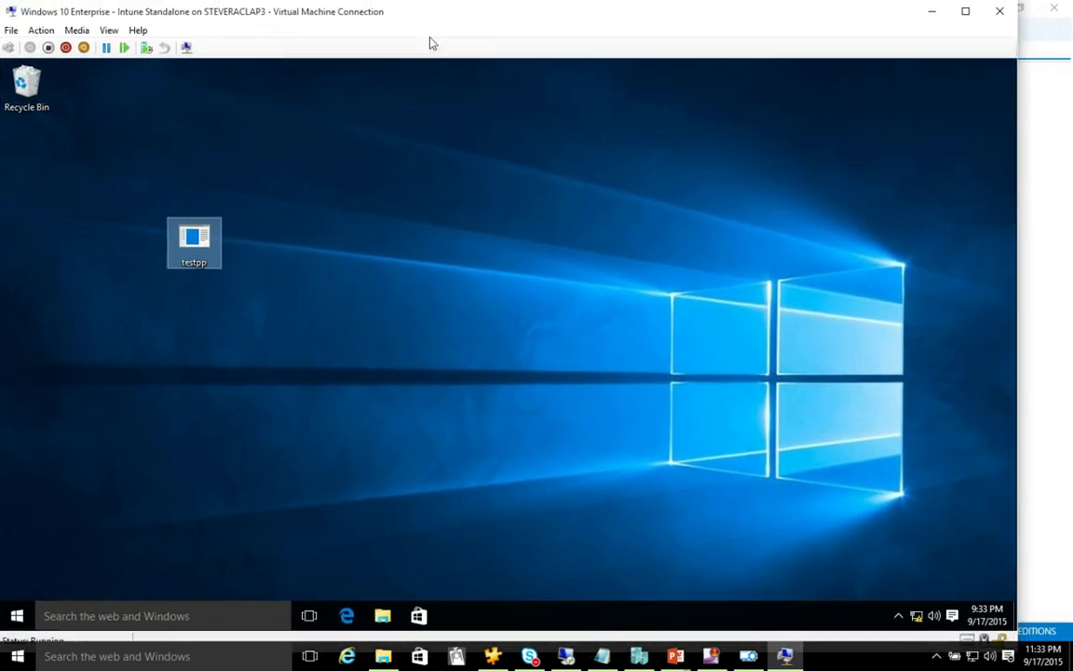
right_click(16, 615)
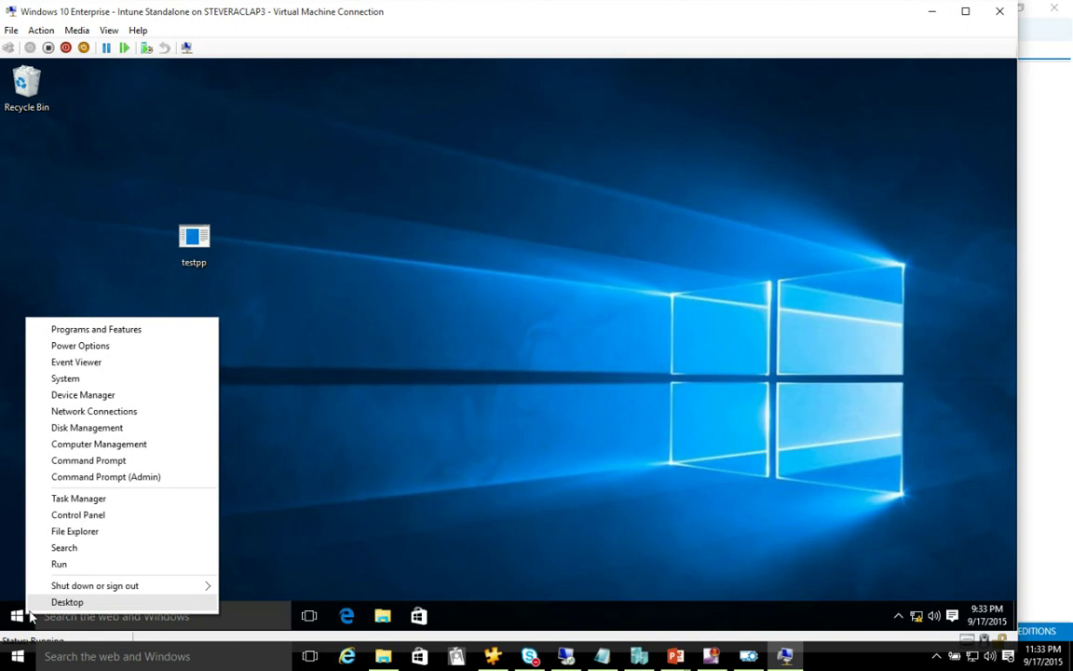
click(103, 446)
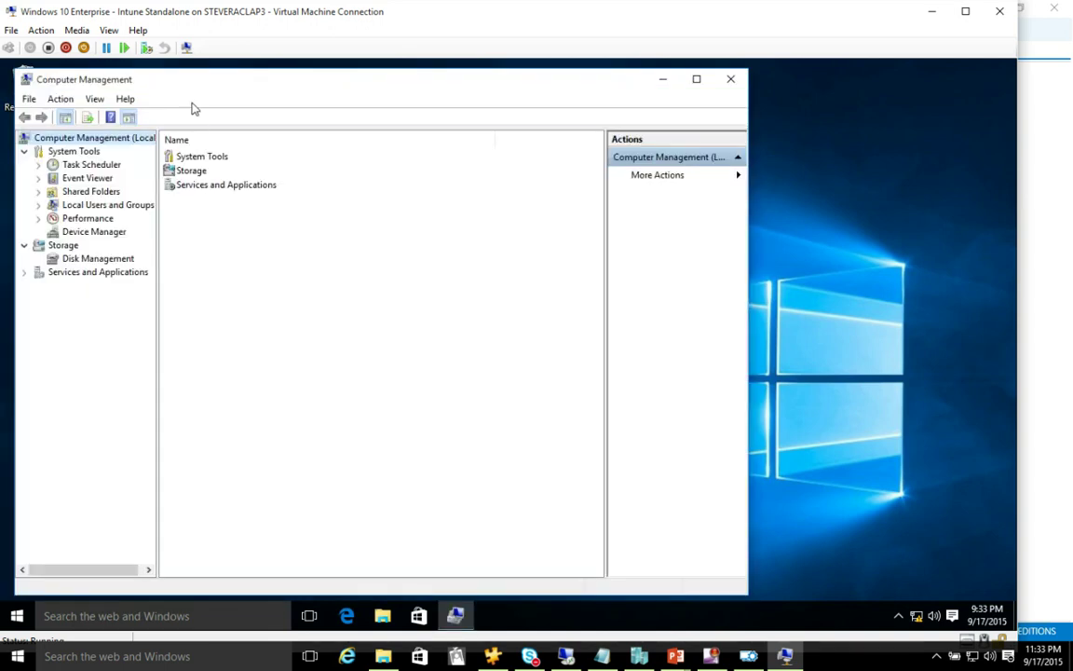
drag(350, 88, 594, 84)
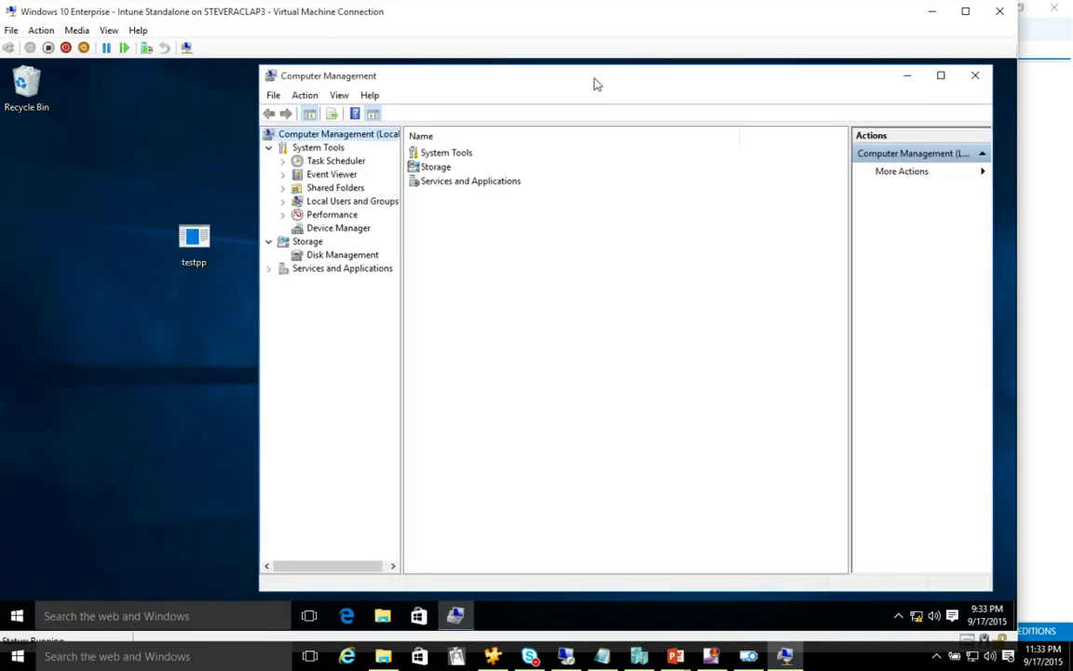
click(286, 200)
click(343, 216)
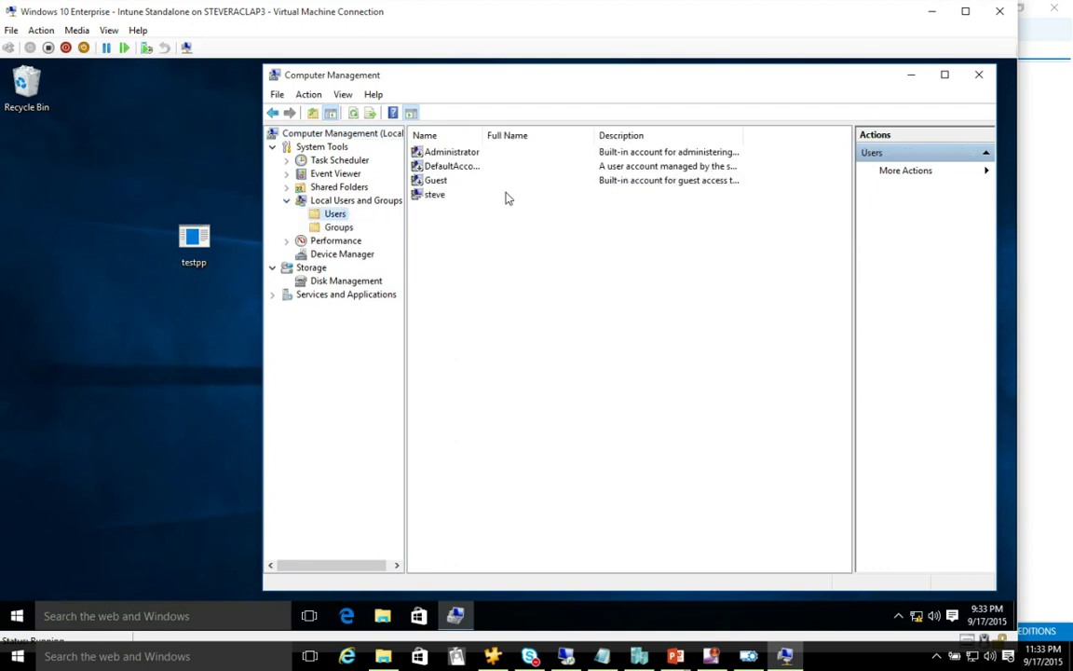
- Run the testpp package on the VM, allowing UAC and confirming 'Yes, add it'
double_click(198, 240)
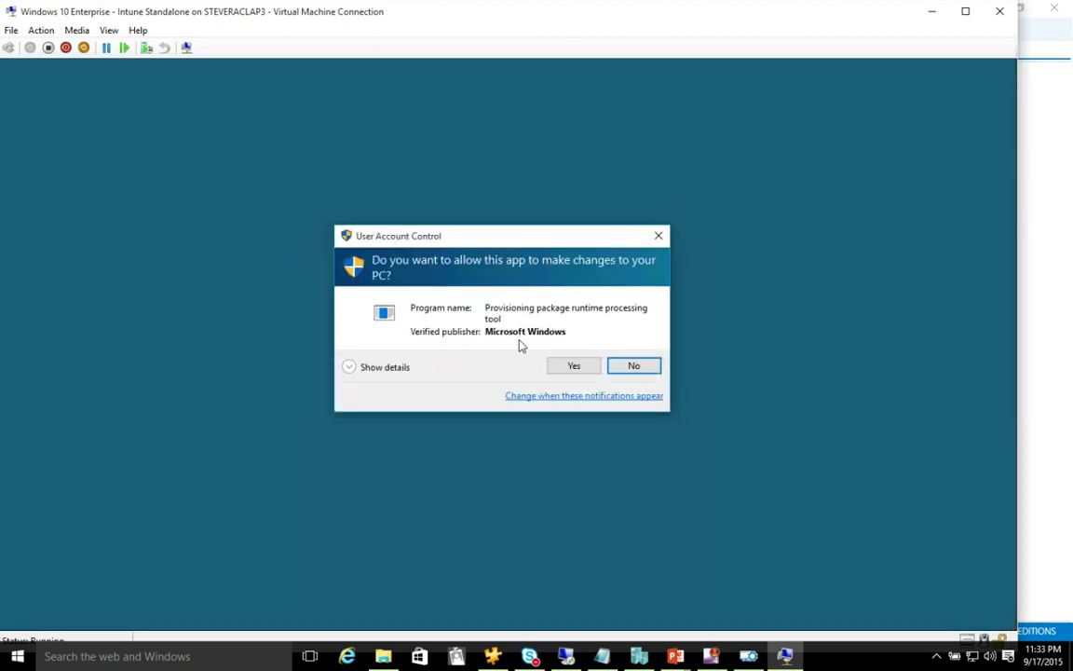
click(566, 365)
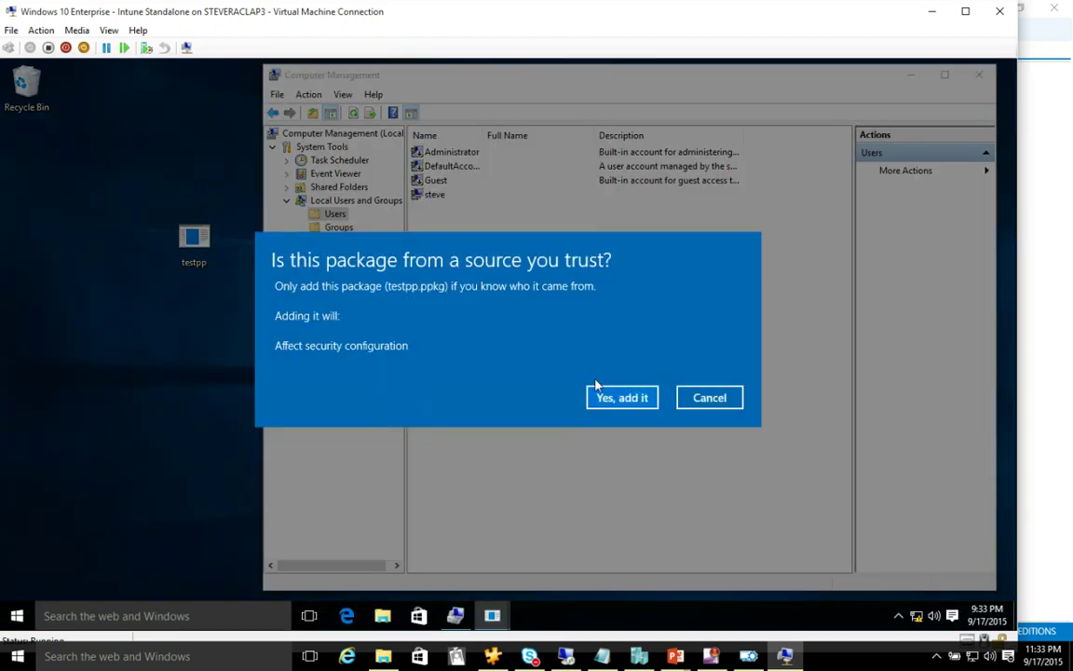
click(613, 398)
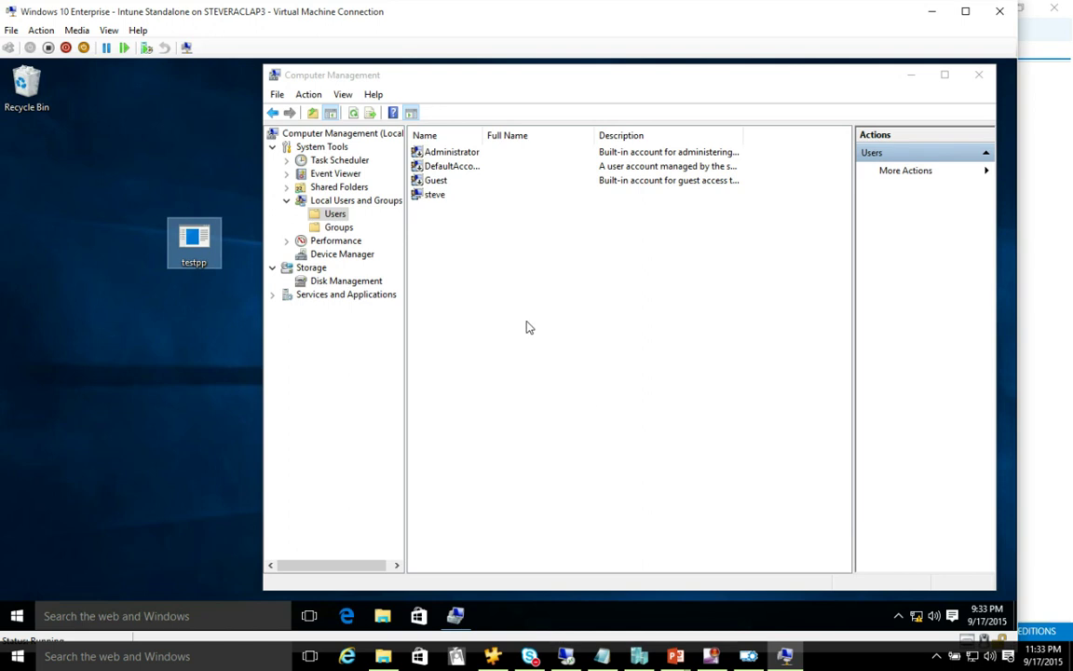
- Check tstusr's Properties > Member Of to confirm it's in Administrators
click(338, 216)
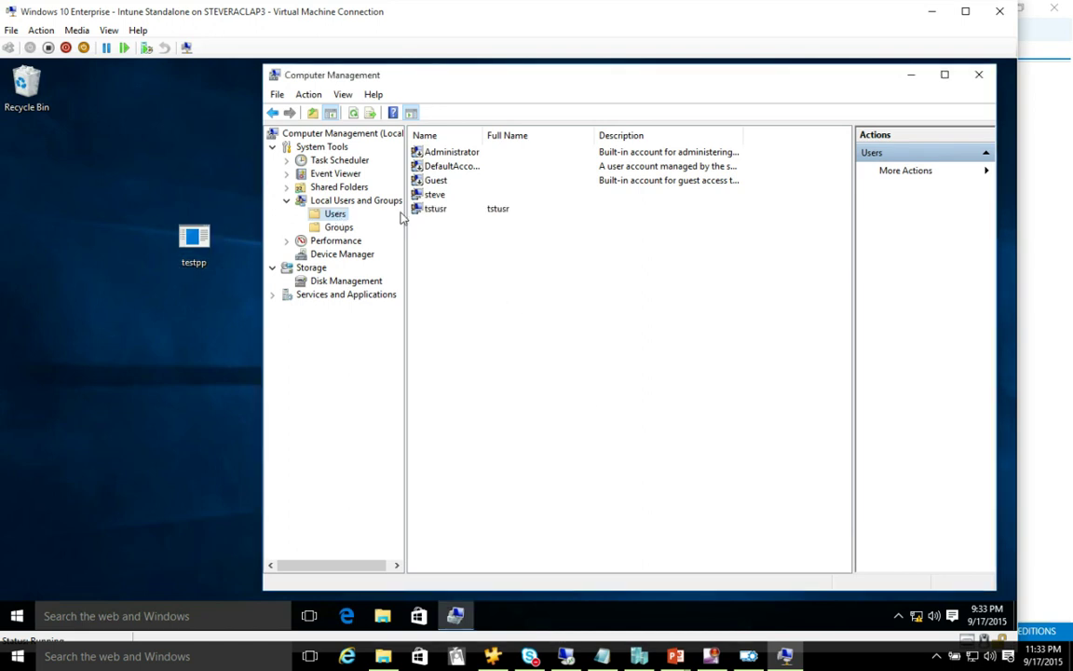
click(438, 210)
right_click(440, 212)
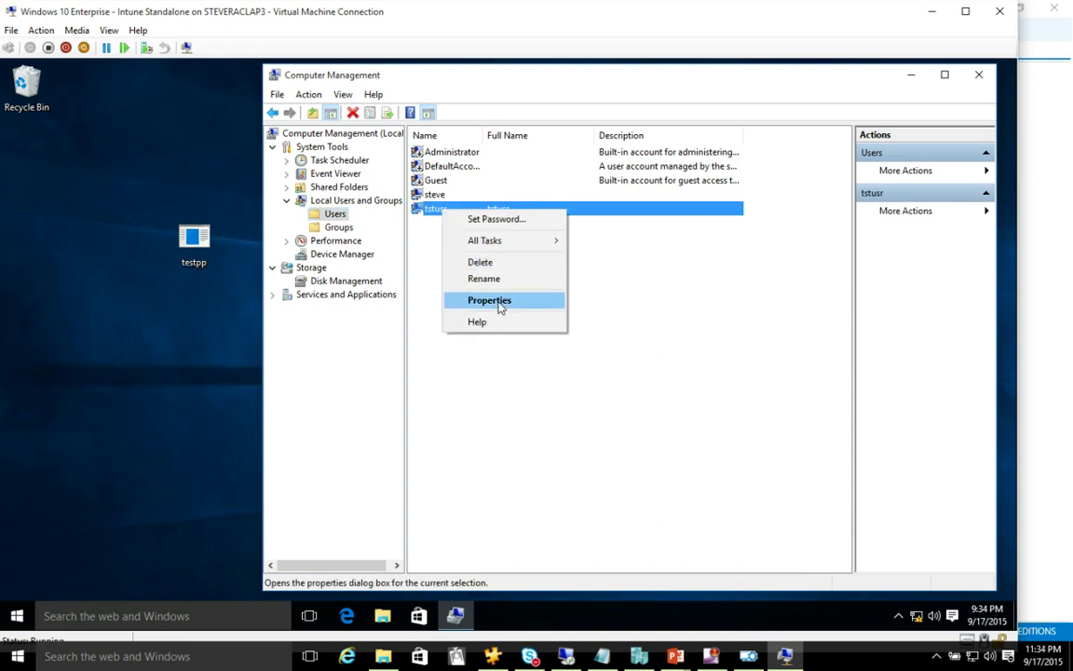
click(489, 300)
click(548, 194)
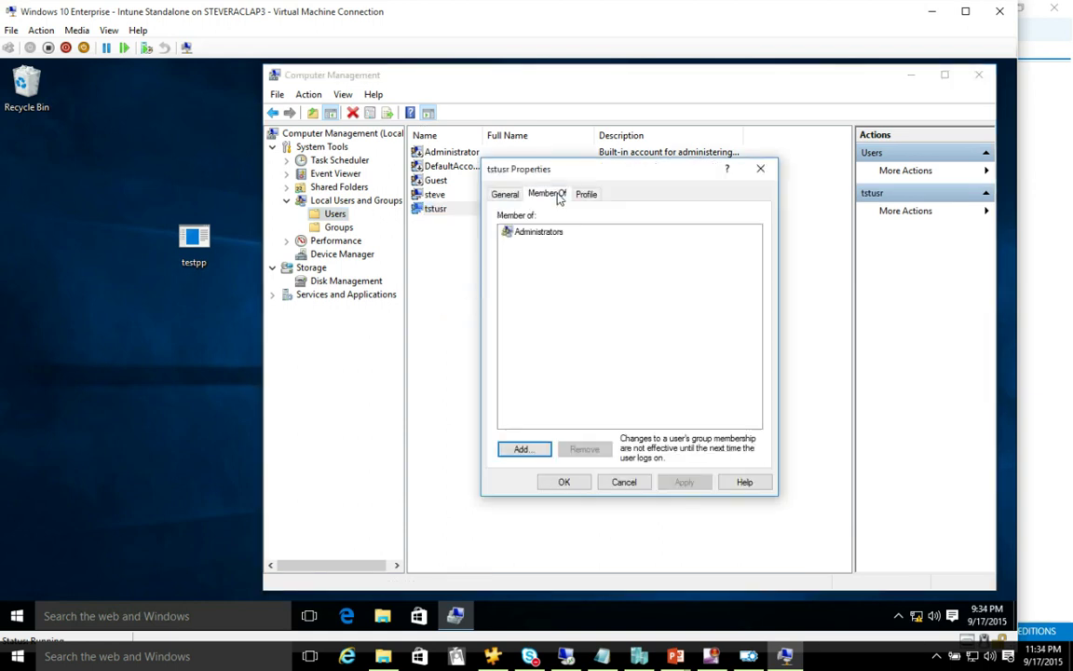
click(623, 481)
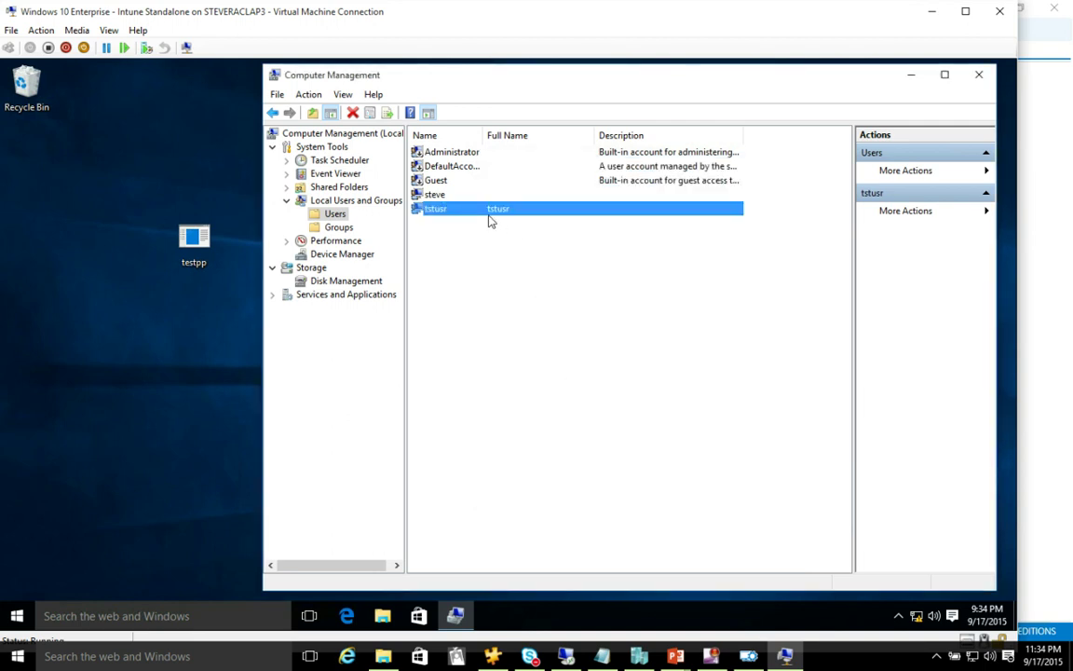
- Delete the tstusr account, confirming Yes and acknowledging the warning
key(Delete)
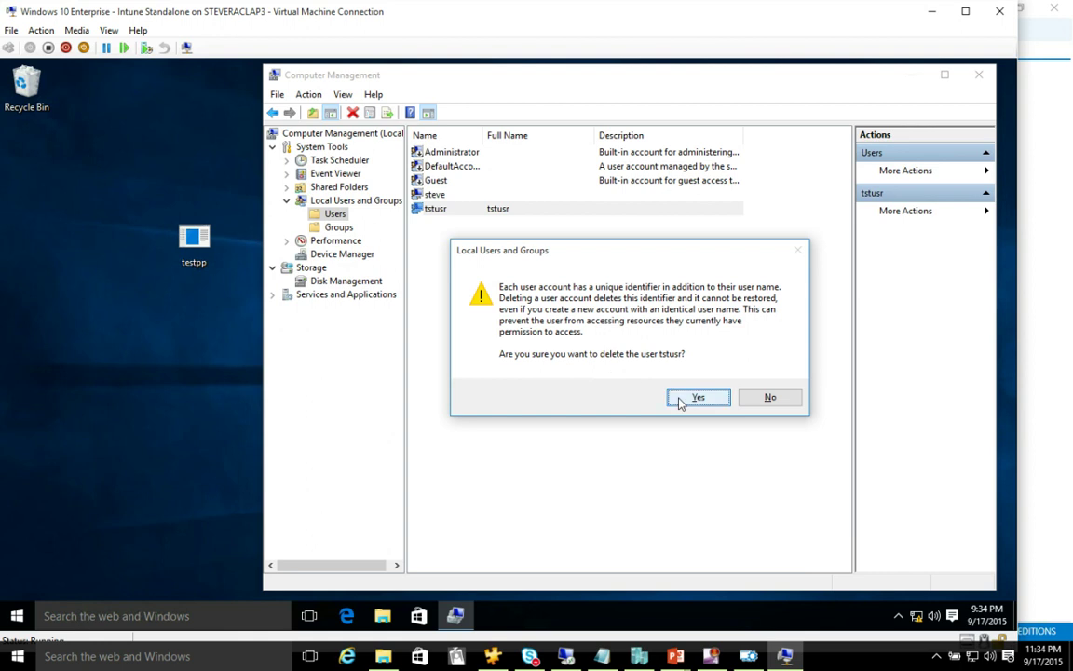
click(698, 397)
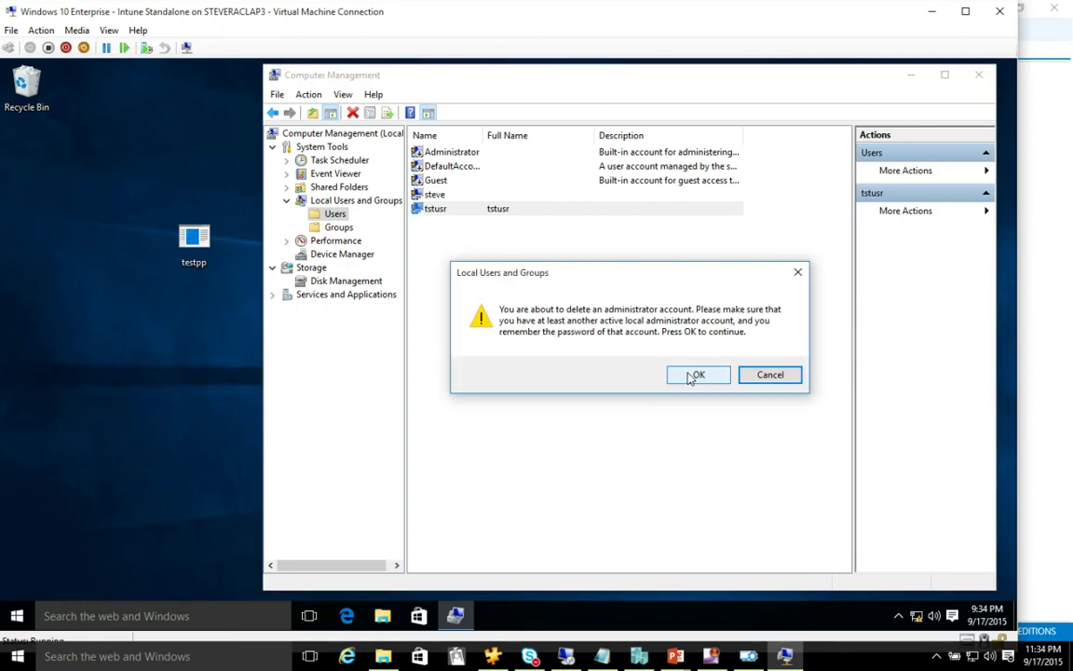
click(694, 375)
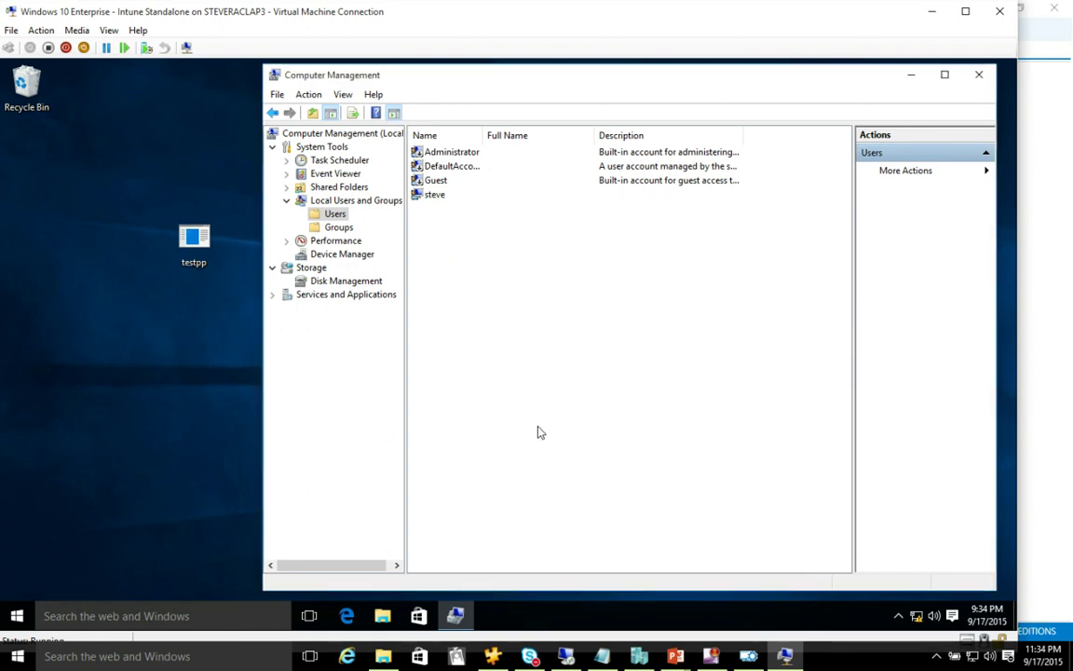
- Close Computer Management and File Explorer, minimise the VM and Hyper-V Manager, then close the designer
click(977, 75)
drag(846, 22, 902, 25)
click(987, 14)
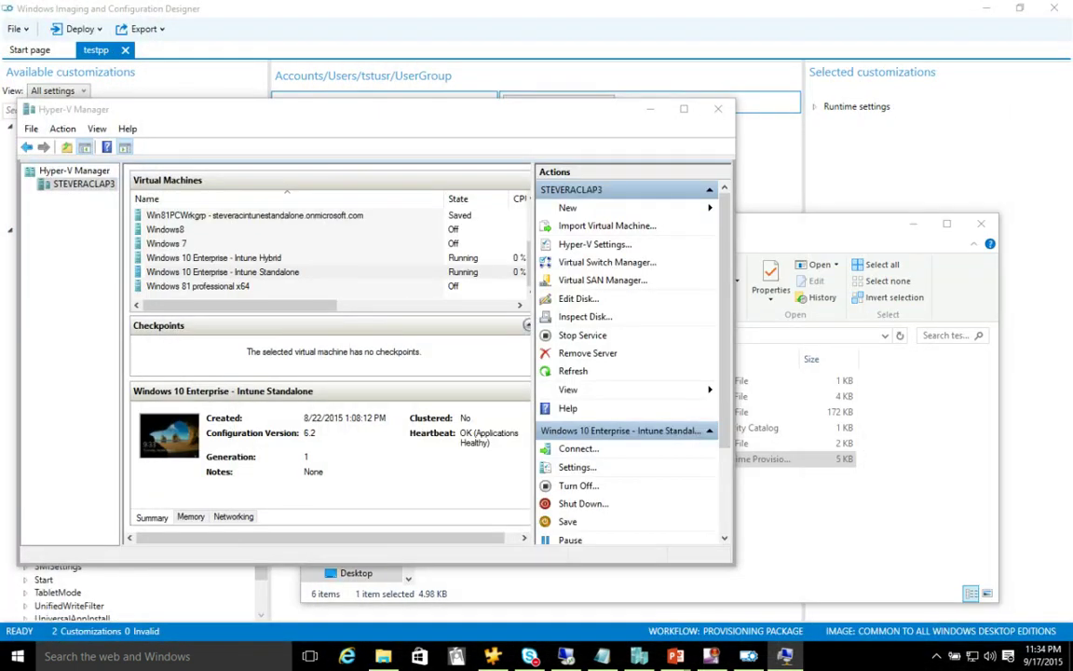
click(650, 110)
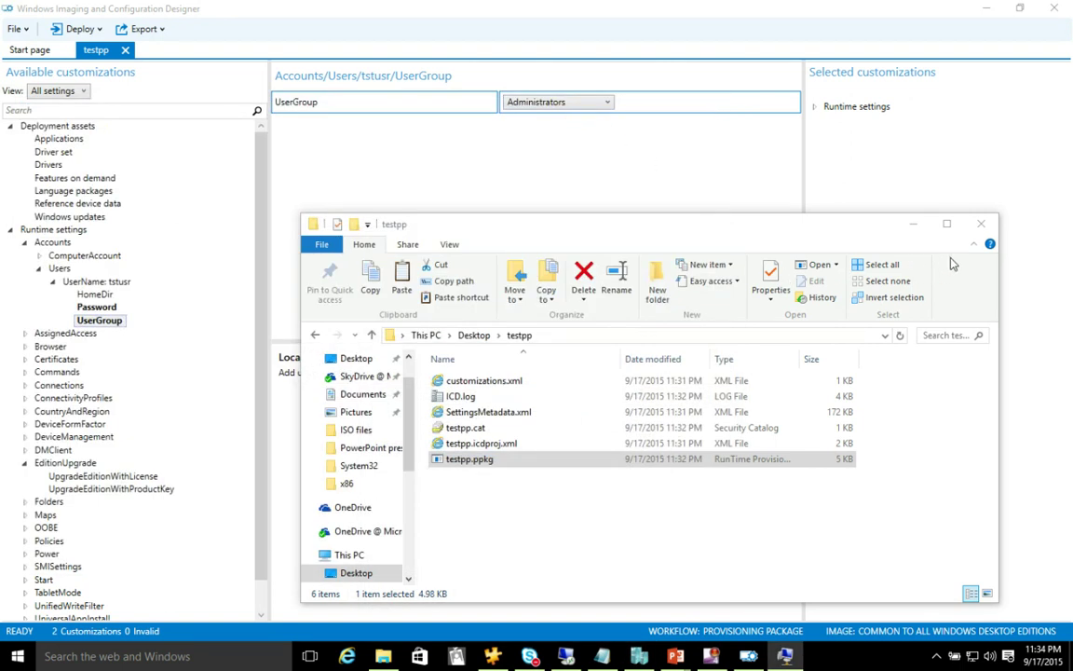
click(980, 224)
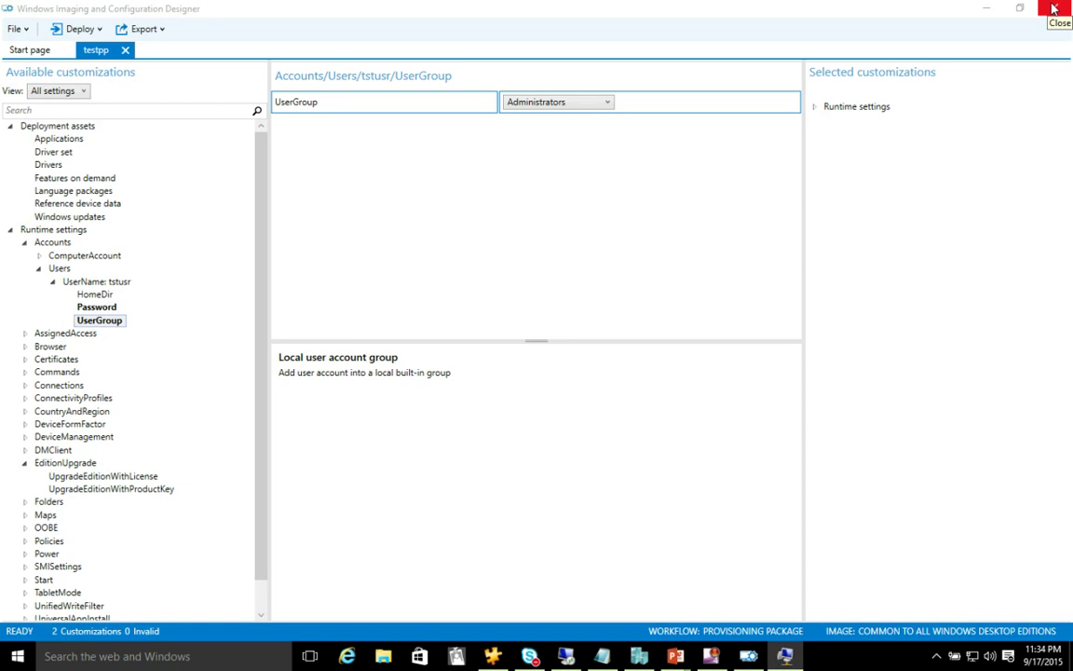
click(1053, 9)
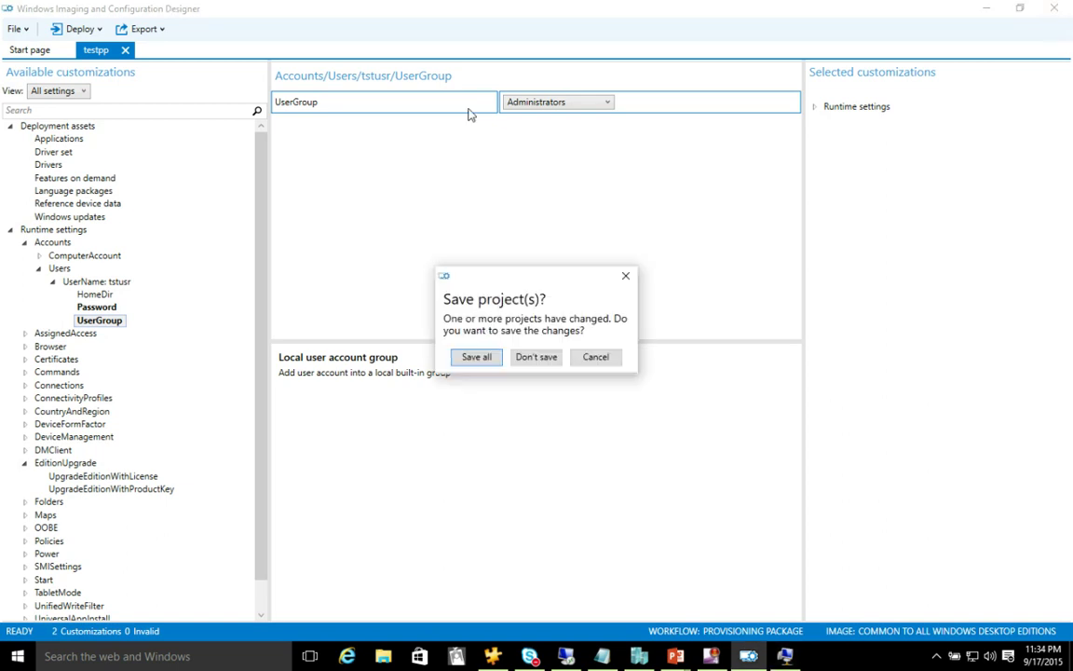